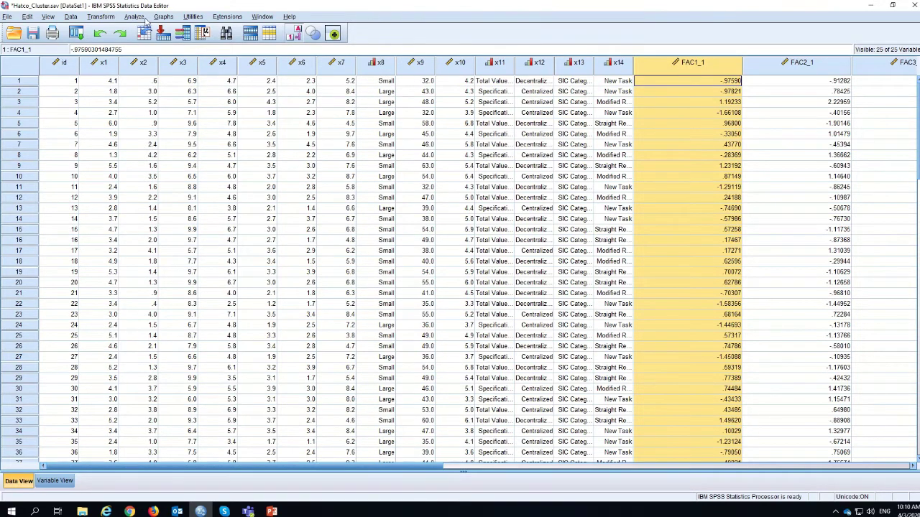
click(143, 19)
mouse_move(179, 129)
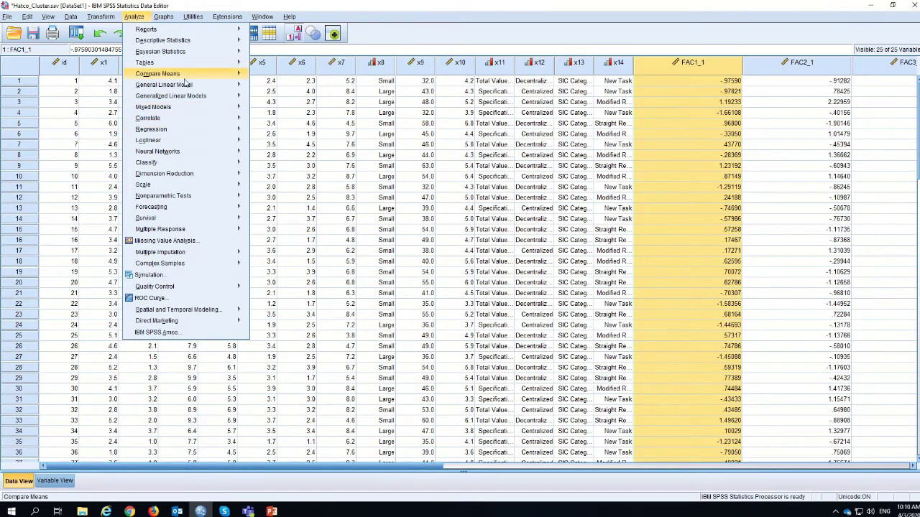
mouse_move(153, 107)
click(513, 32)
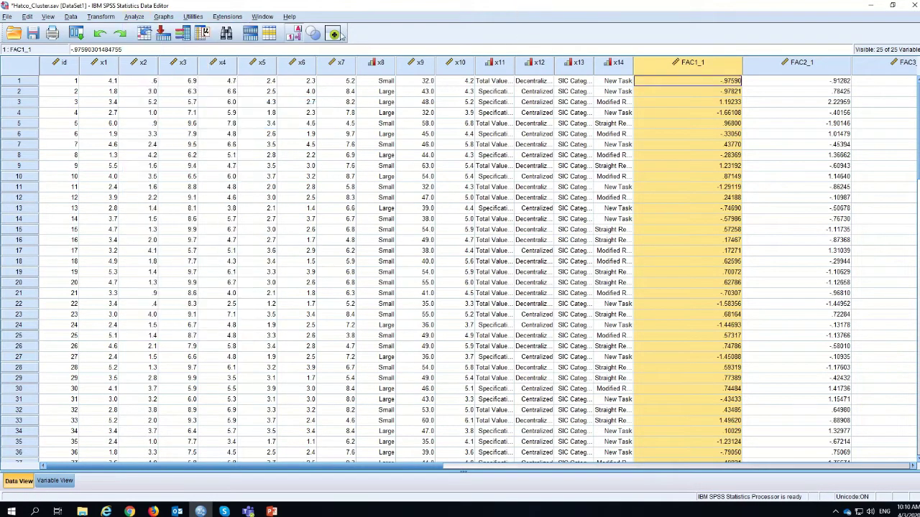
Step: Start a TwoStep Cluster analysis and reset all its settings to the defaults
click(134, 17)
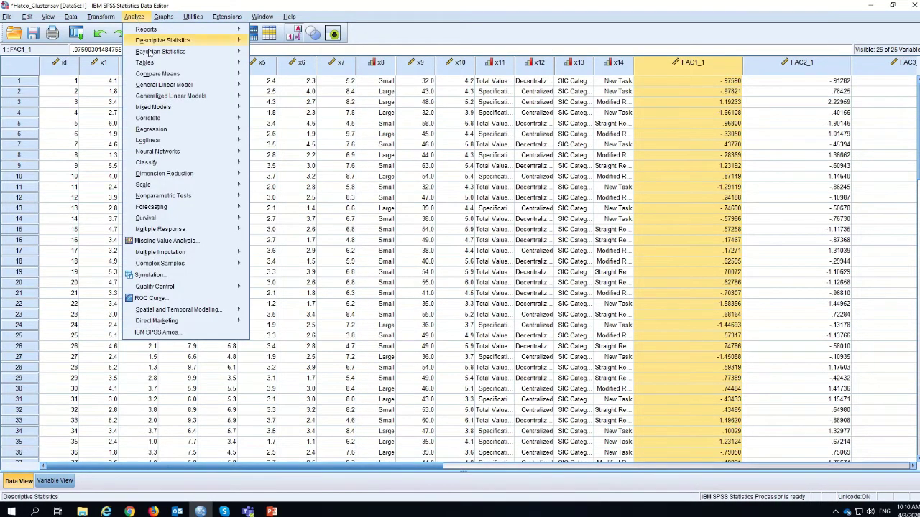
mouse_move(165, 121)
mouse_move(185, 165)
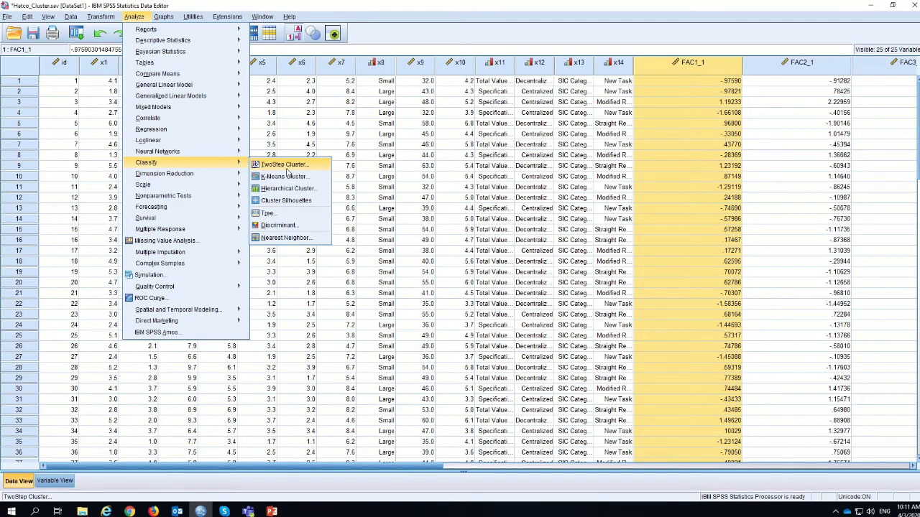
click(287, 169)
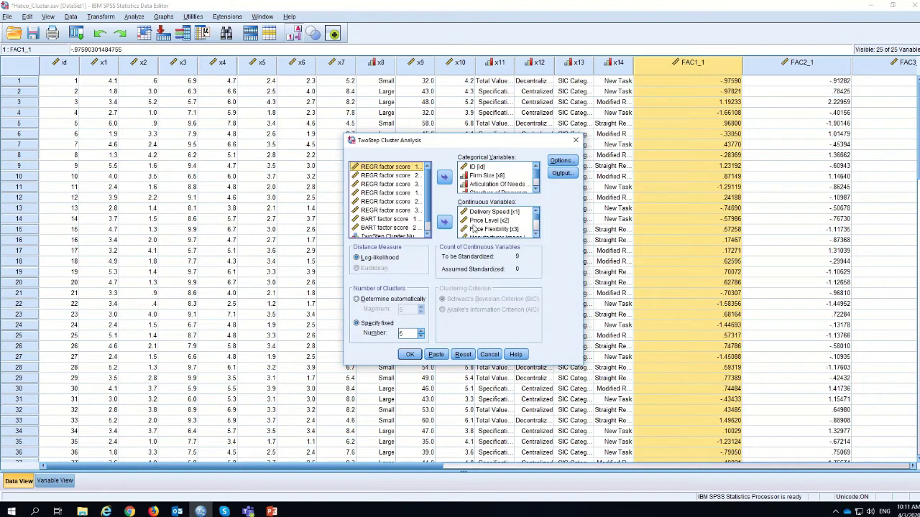
click(463, 355)
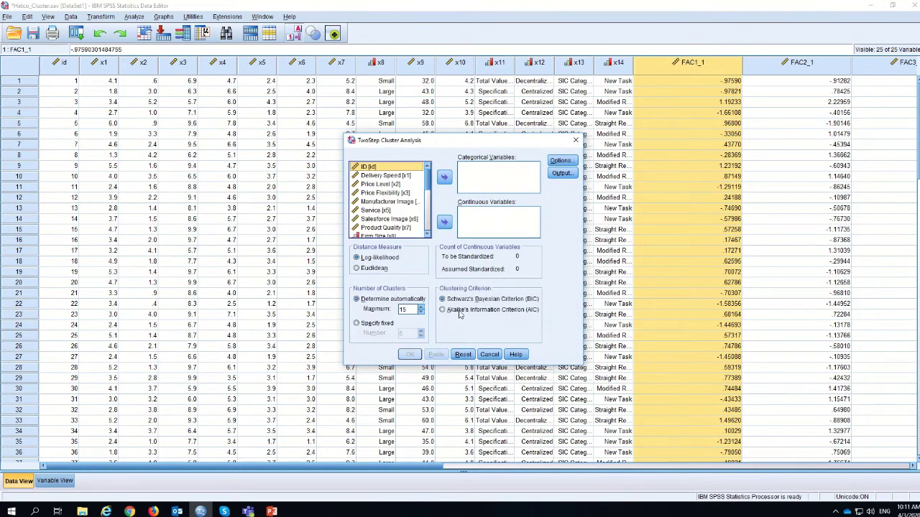
Step: Assign Firm Size [x8], Articulation Of Needs, Structure of Procurement, Type of Industry (SIC) and Type of Buying Situation as the categorical variables
scroll(428, 186, down, 3)
click(357, 177)
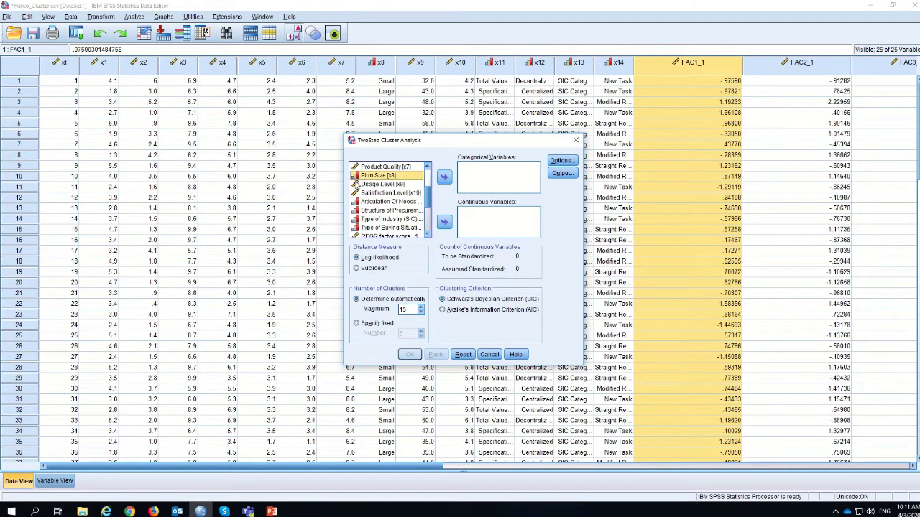
ctrl+click(362, 202)
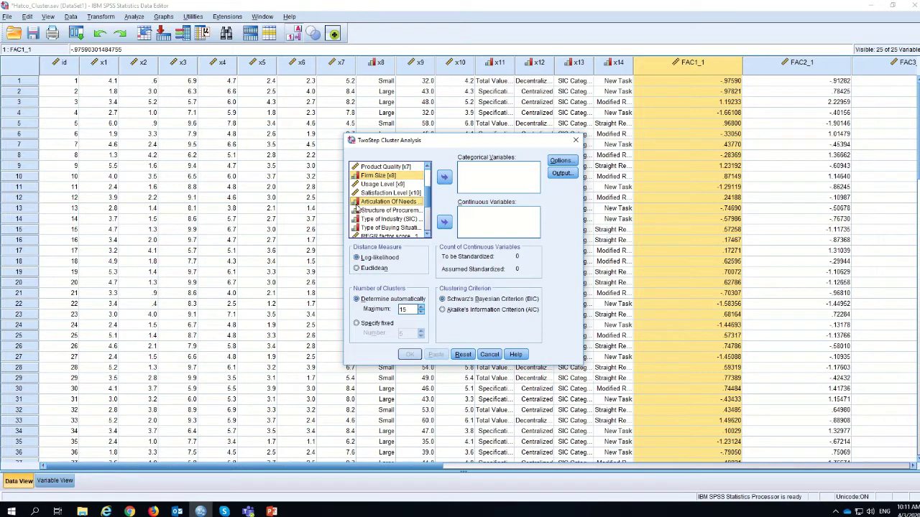
ctrl+click(363, 210)
ctrl+click(363, 220)
ctrl+click(362, 228)
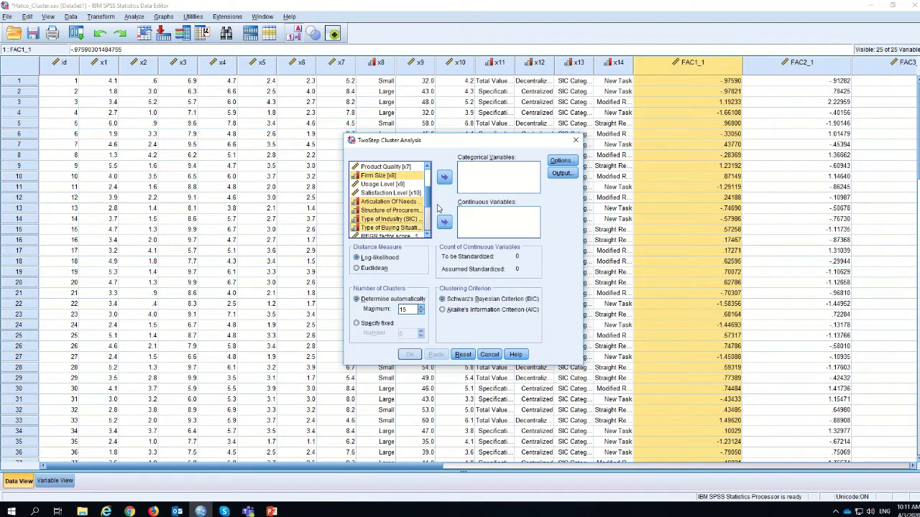
mouse_move(427, 202)
mouse_down()
mouse_move(428, 176)
mouse_move(429, 208)
mouse_up()
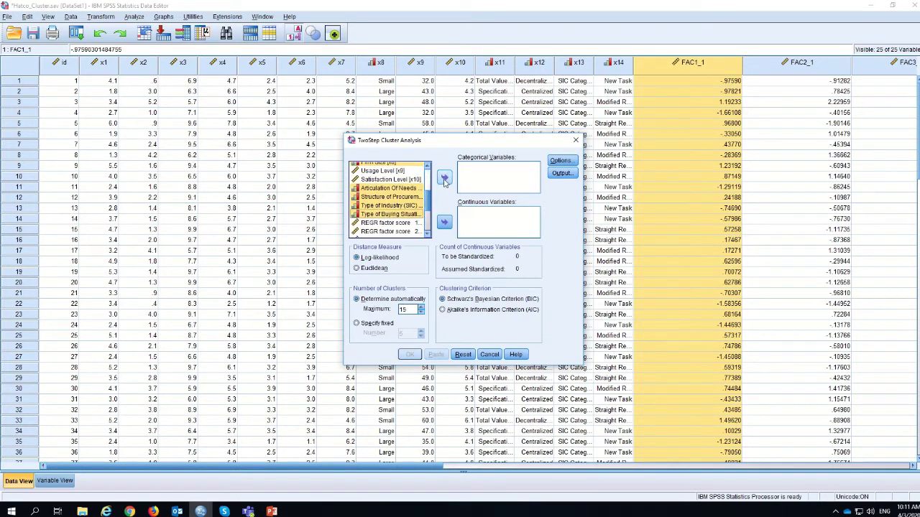
click(444, 178)
Step: Assign Delivery Speed [x1] through Product Quality [x7], Usage Level [x9] and Satisfaction Level [x10] as continuous variables, and specify a fixed 5 clusters
drag(429, 216, 431, 183)
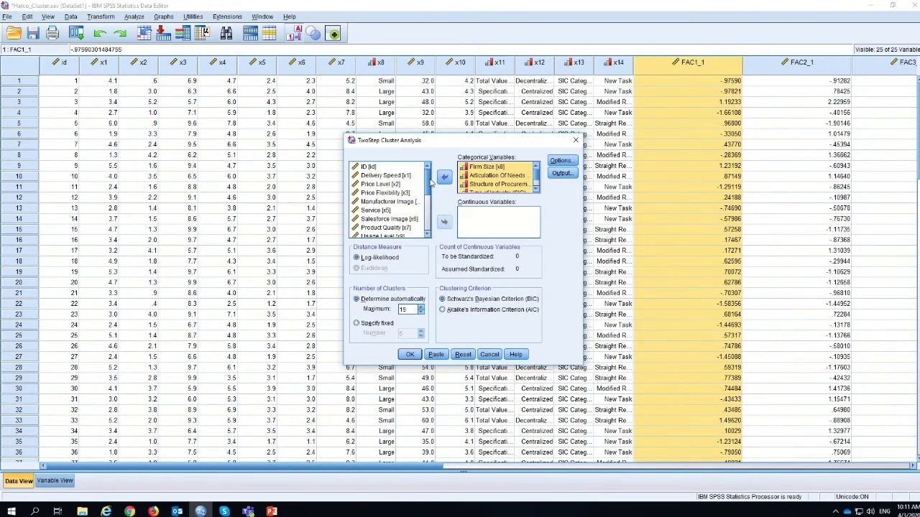
click(385, 176)
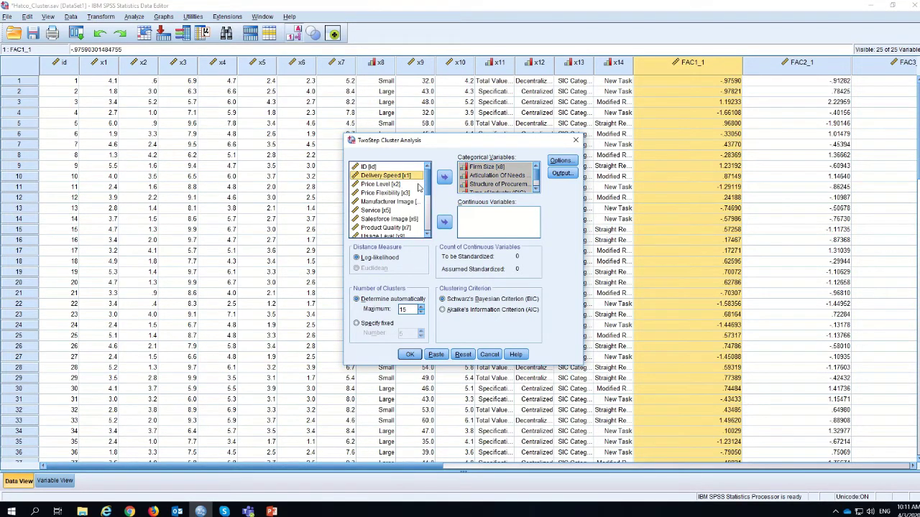
shift+click(398, 192)
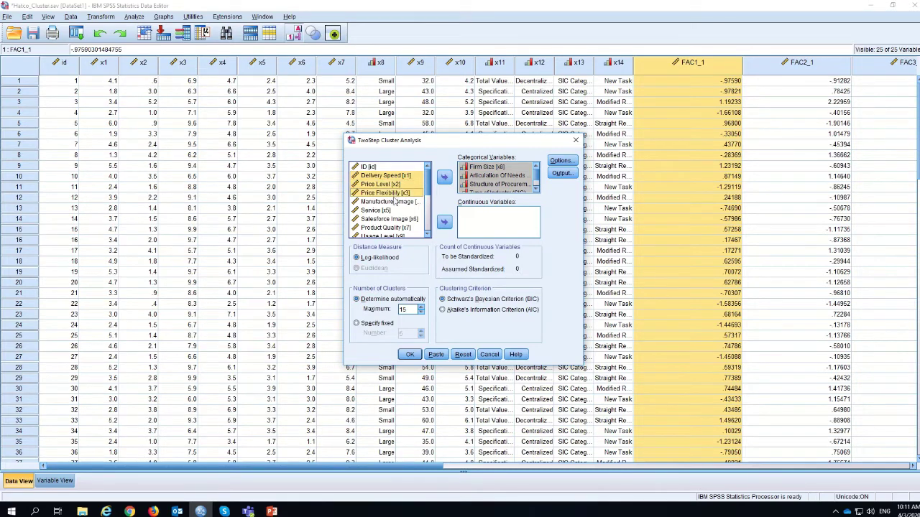
shift+click(387, 202)
shift+click(386, 211)
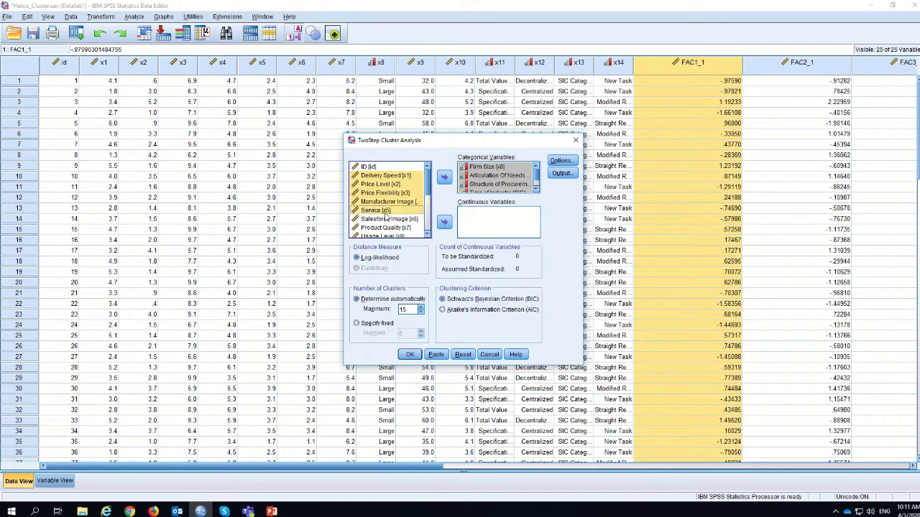
shift+click(386, 220)
shift+click(387, 229)
scroll(386, 212, down, 2)
shift+click(387, 202)
shift+click(389, 211)
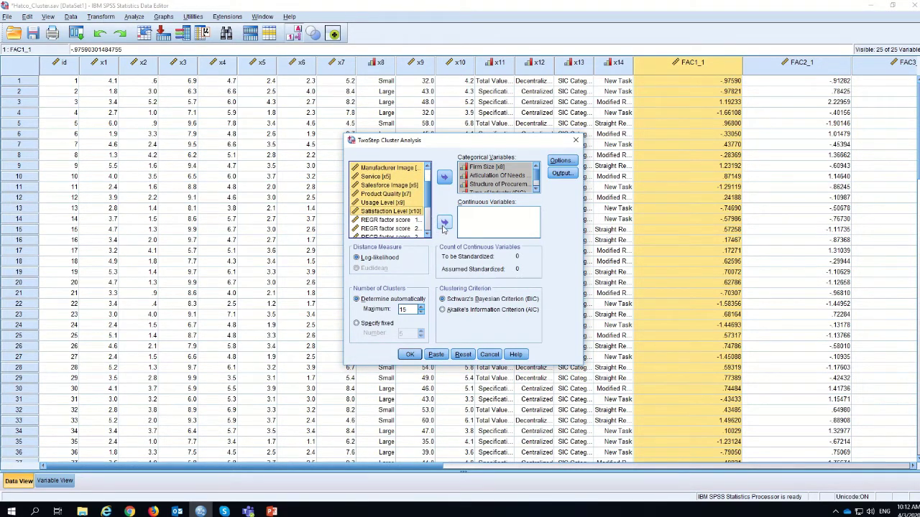
click(443, 222)
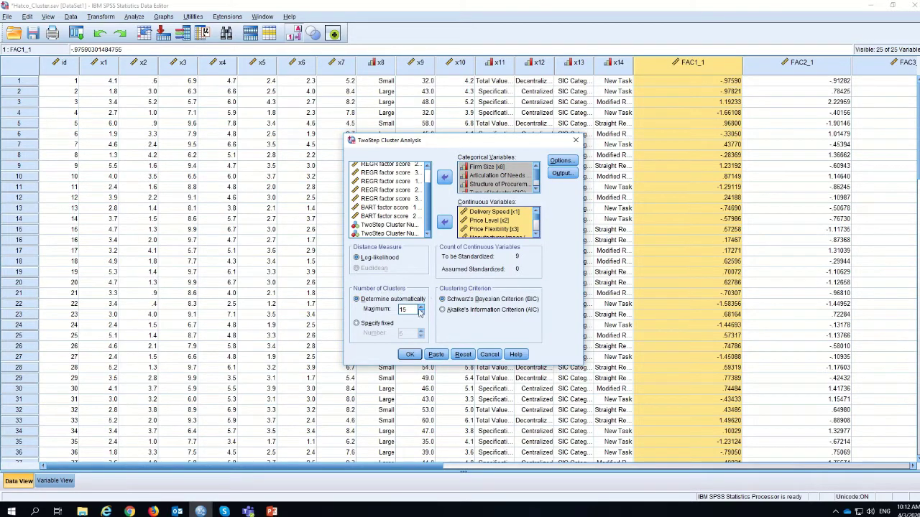
click(357, 324)
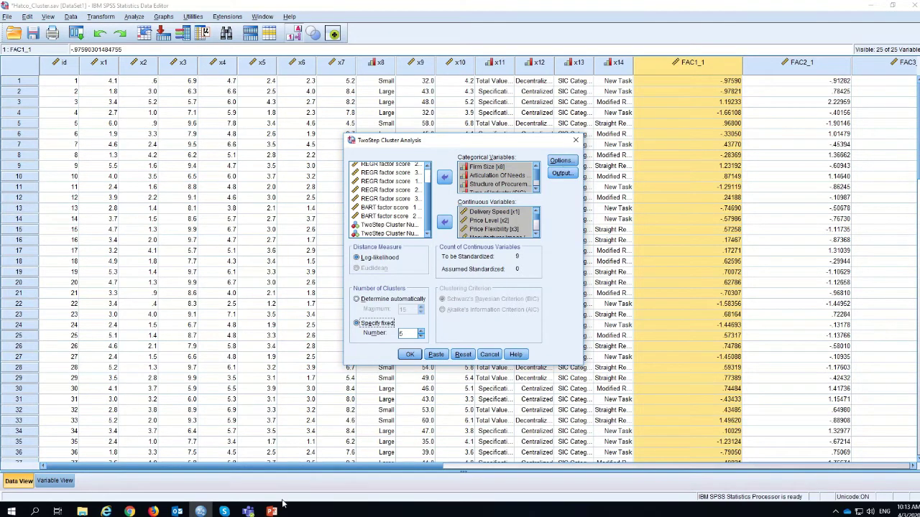
Step: Switch to PowerPoint, review the cluster analysis slides in the Cluster_DecisionTree_MDS_ConjointAnalysis presentation, and return to SPSS
mouse_move(272, 510)
mouse_move(367, 477)
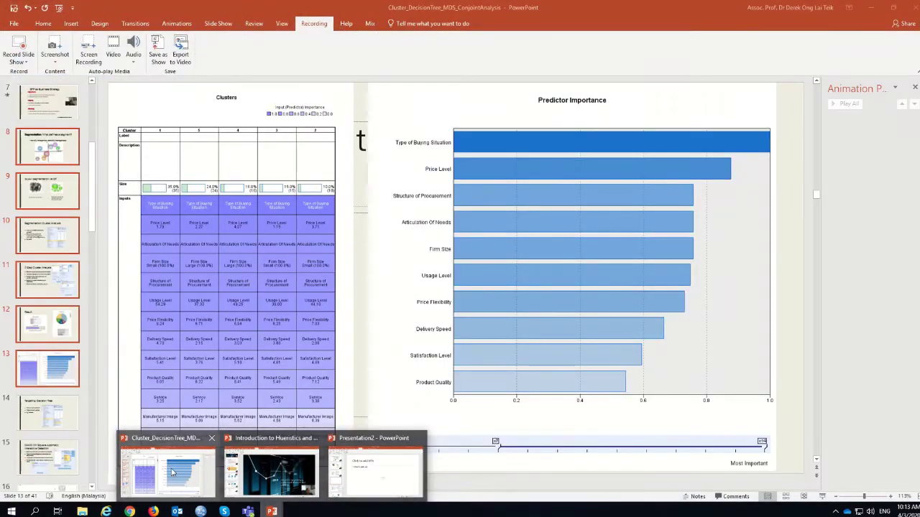
click(171, 472)
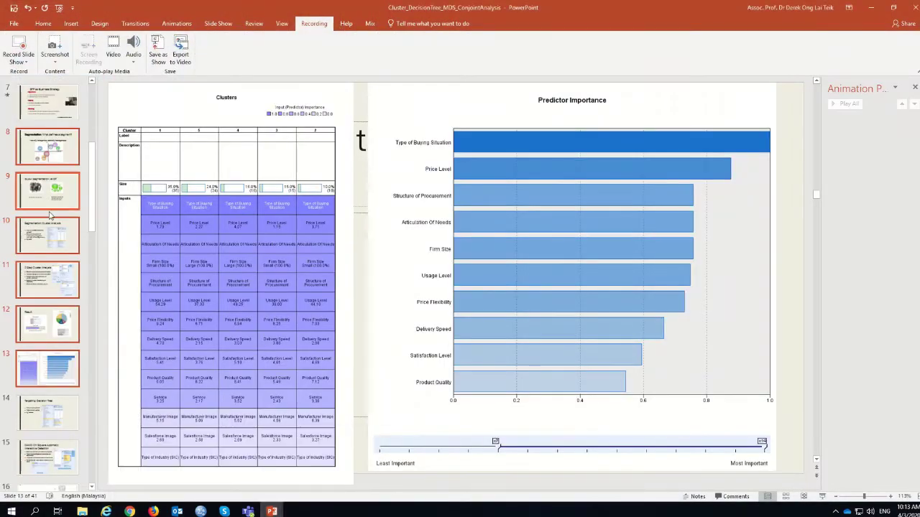
click(64, 257)
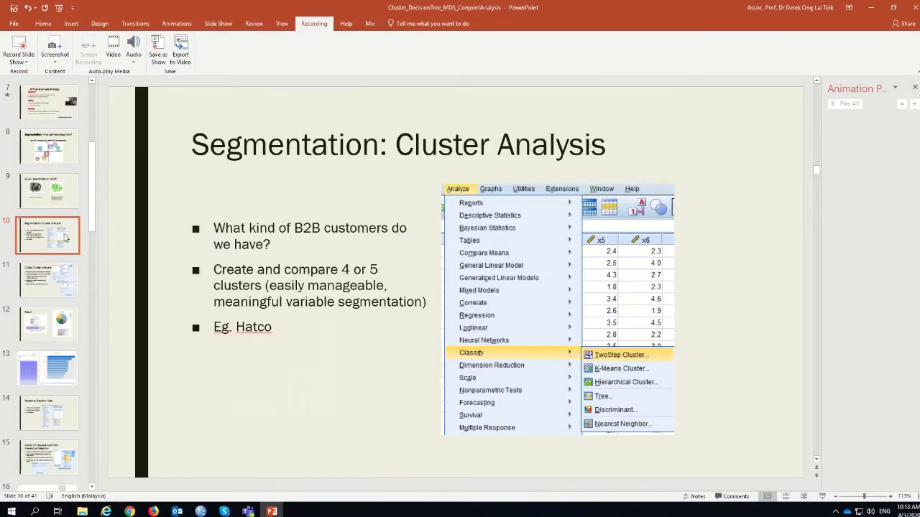
click(72, 280)
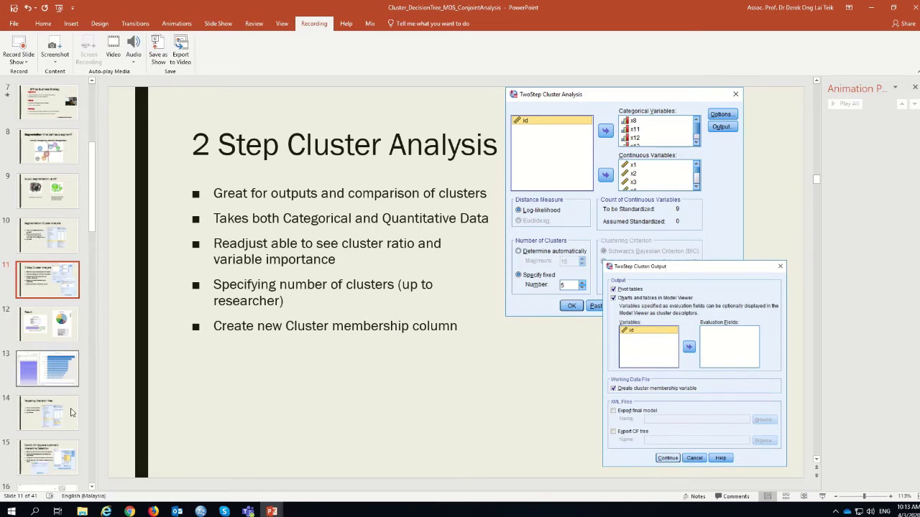
click(53, 452)
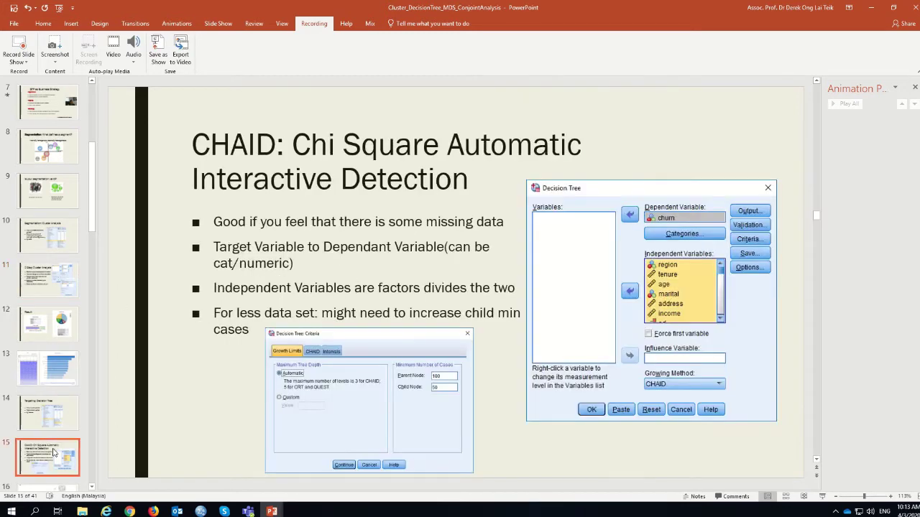
click(60, 407)
click(71, 364)
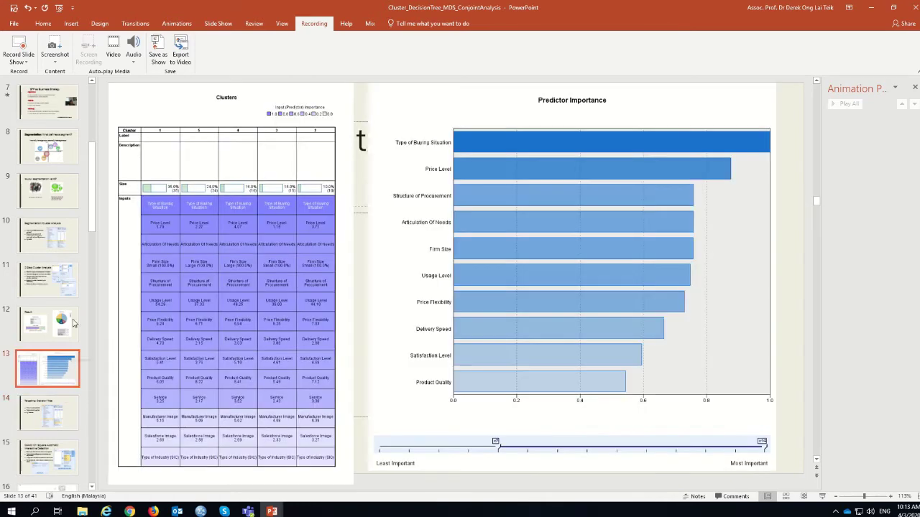
click(65, 323)
click(63, 242)
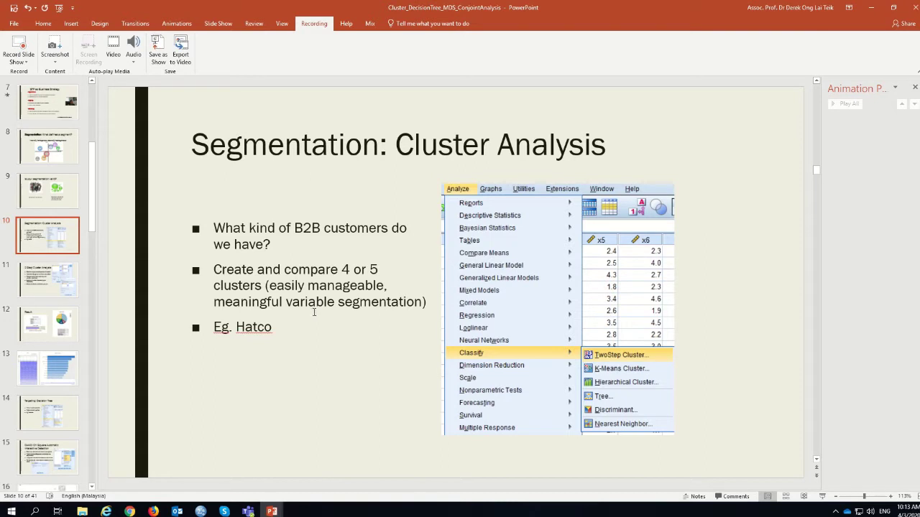
click(47, 280)
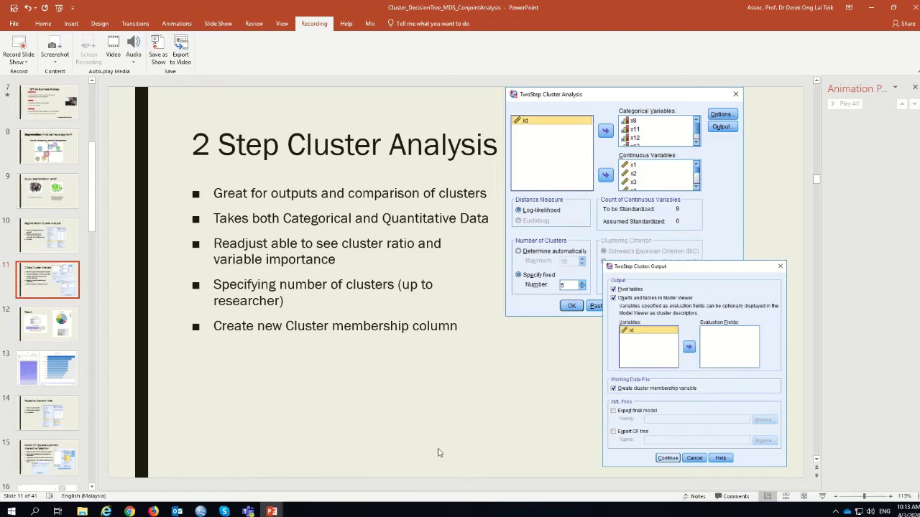
mouse_move(272, 512)
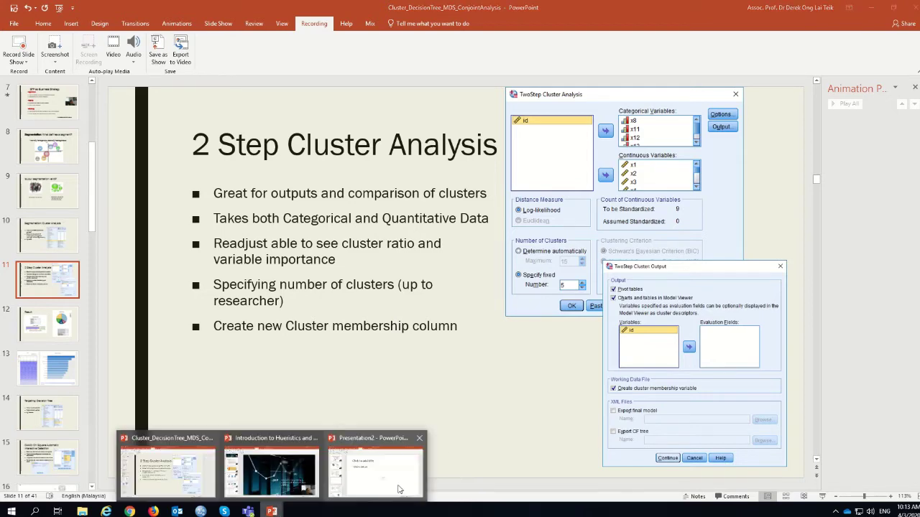
click(371, 459)
click(201, 511)
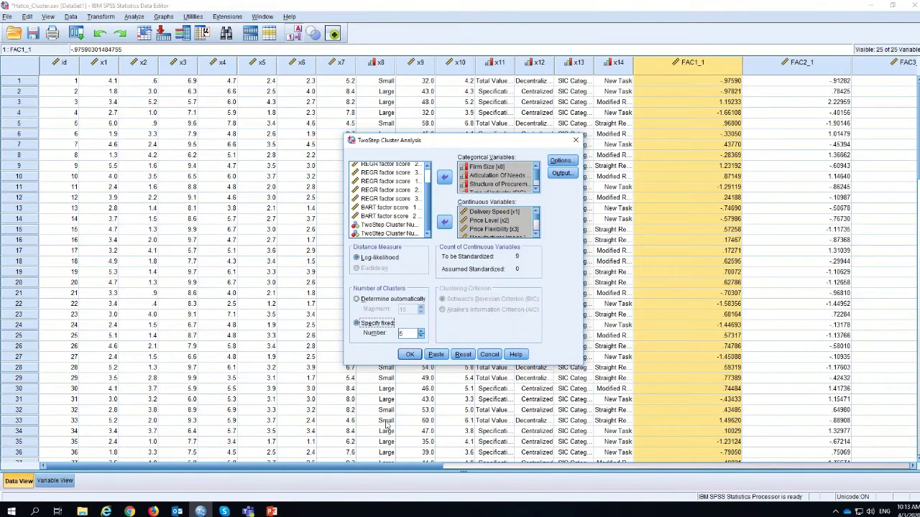
Step: Enable creating a cluster membership variable in the working data file and run the TwoStep Cluster analysis
click(561, 161)
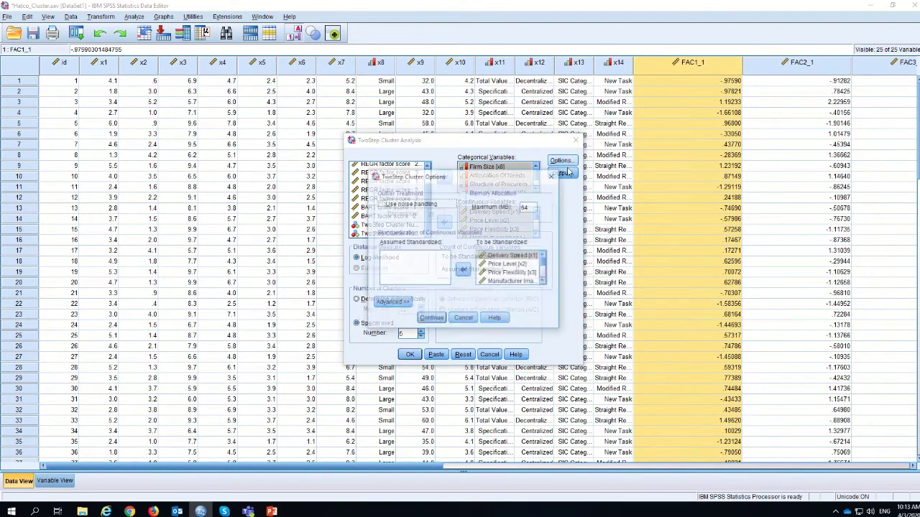
click(553, 176)
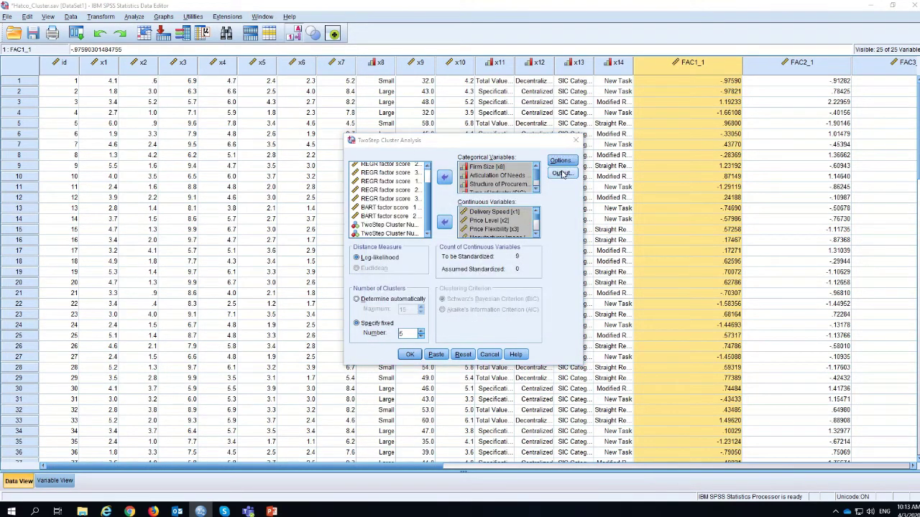
click(560, 175)
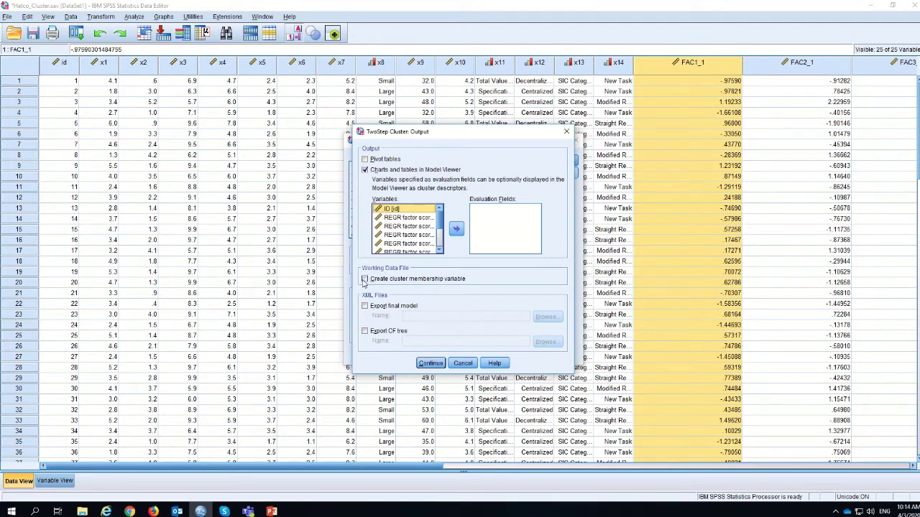
click(364, 279)
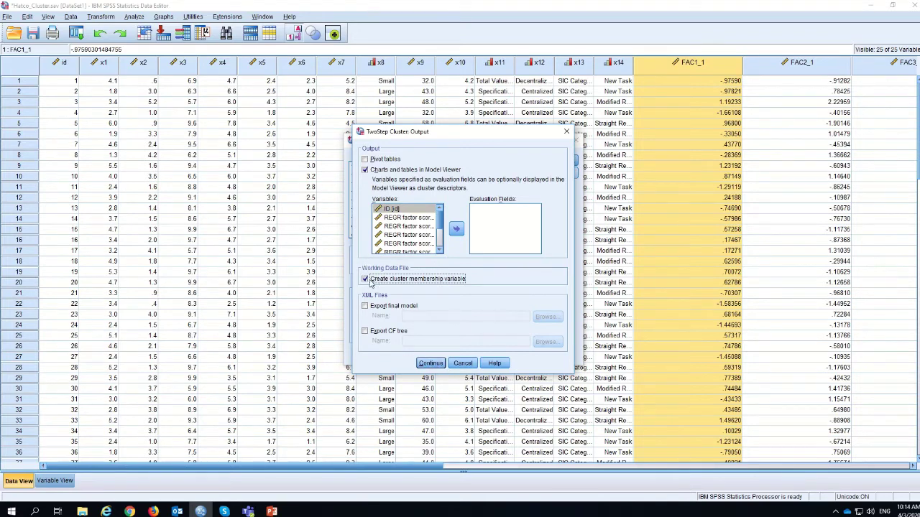
click(431, 363)
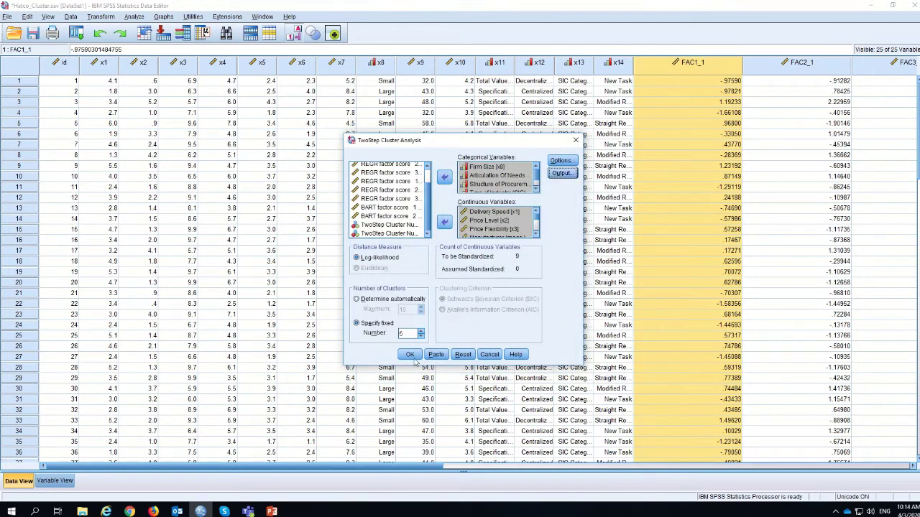
click(410, 355)
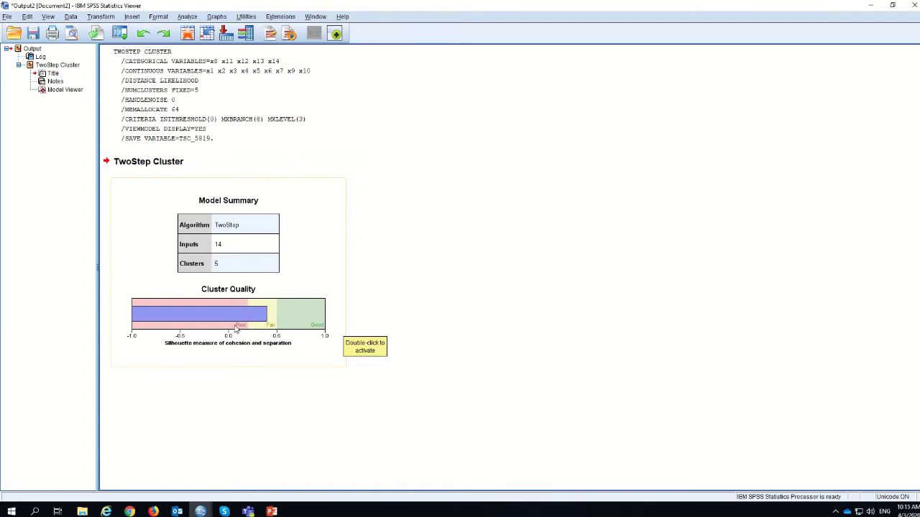
Step: Open the TwoStep Cluster model summary output in the Model Viewer
click(238, 318)
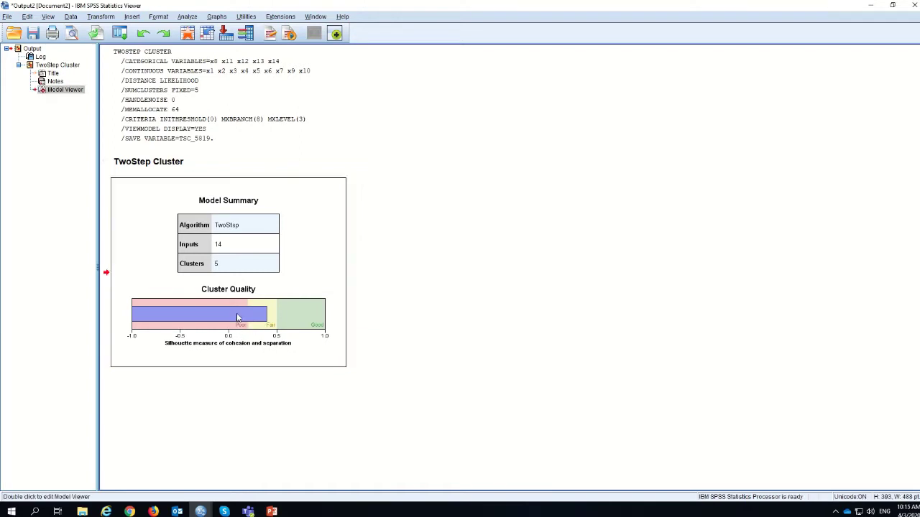
double_click(238, 317)
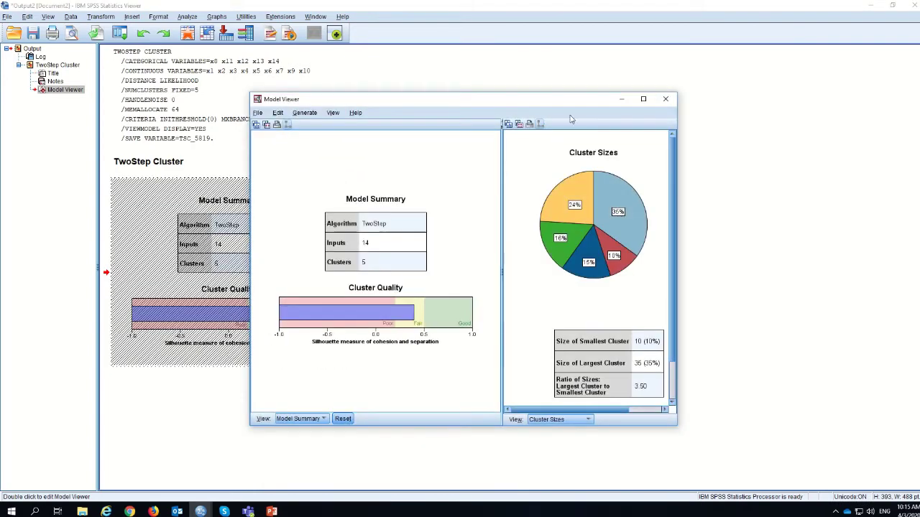
Step: Maximize the Model Viewer, change the main view from Model Summary to Clusters, and widen its pane to fit all five cluster columns
click(645, 99)
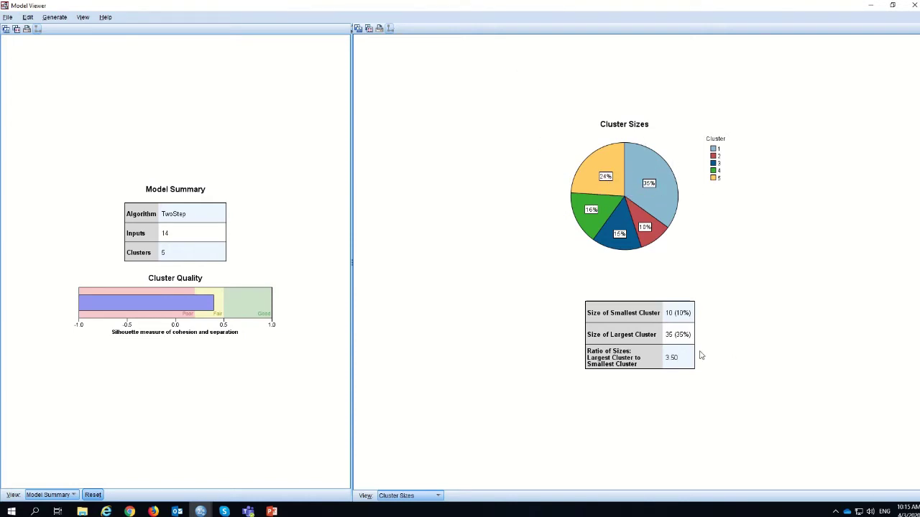
click(73, 496)
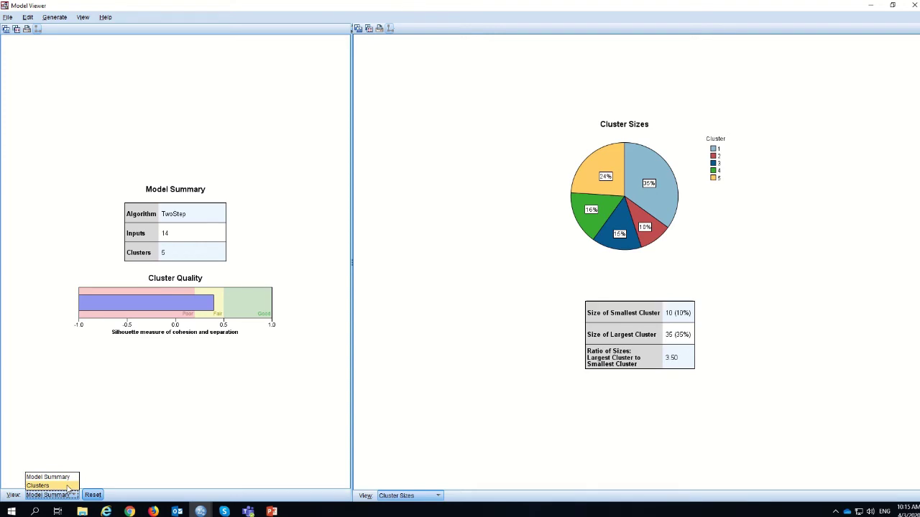
click(68, 486)
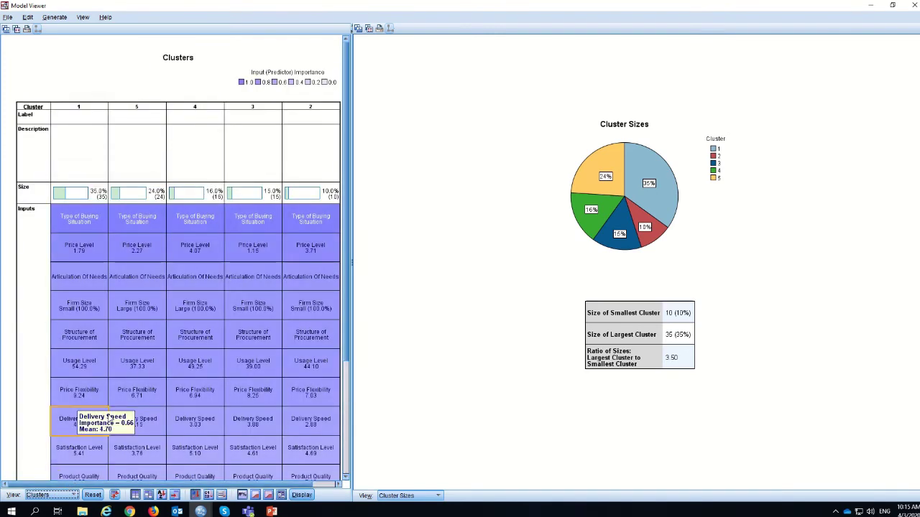
drag(371, 293, 384, 293)
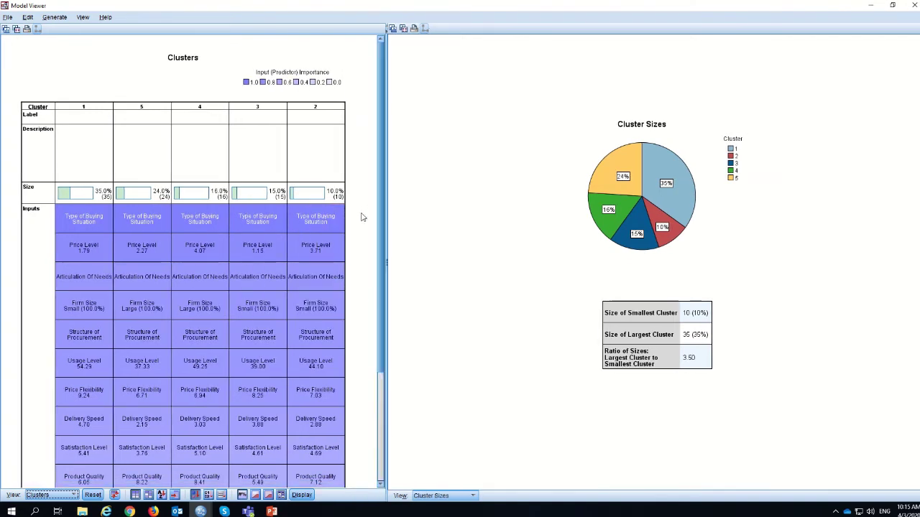
Step: Examine the Clusters table's inputs from Type of Buying Situation to Type of Industry (SIC) and their importance shading
scroll(362, 223, down, 1)
scroll(345, 375, down, 2)
scroll(349, 406, down, 2)
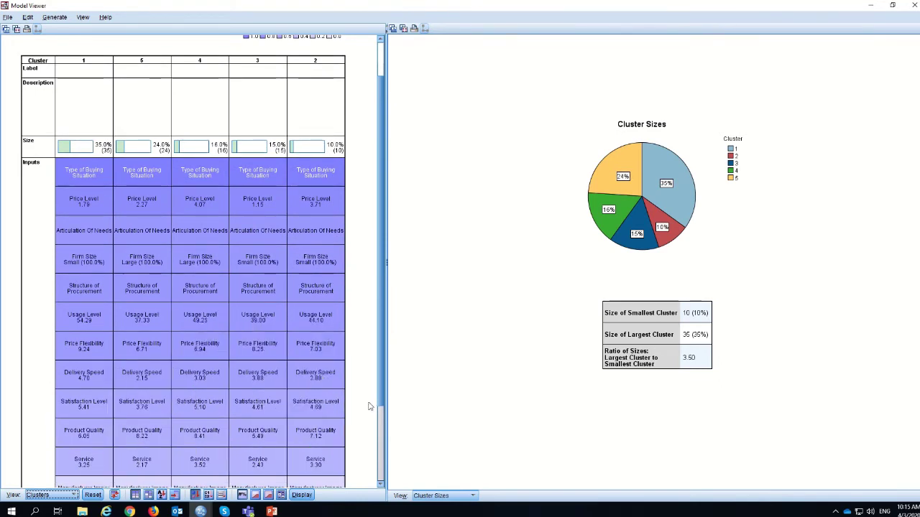
scroll(359, 359, down, 2)
scroll(355, 379, down, 6)
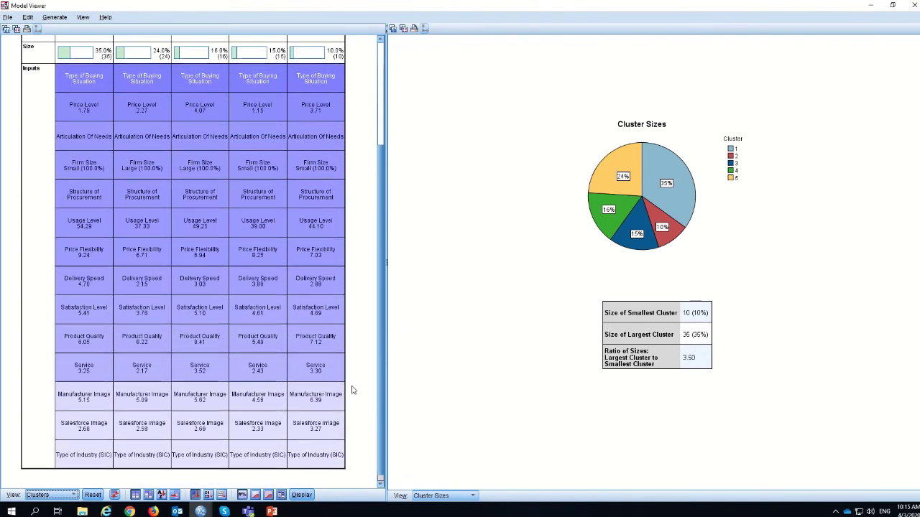
scroll(352, 390, up, 1)
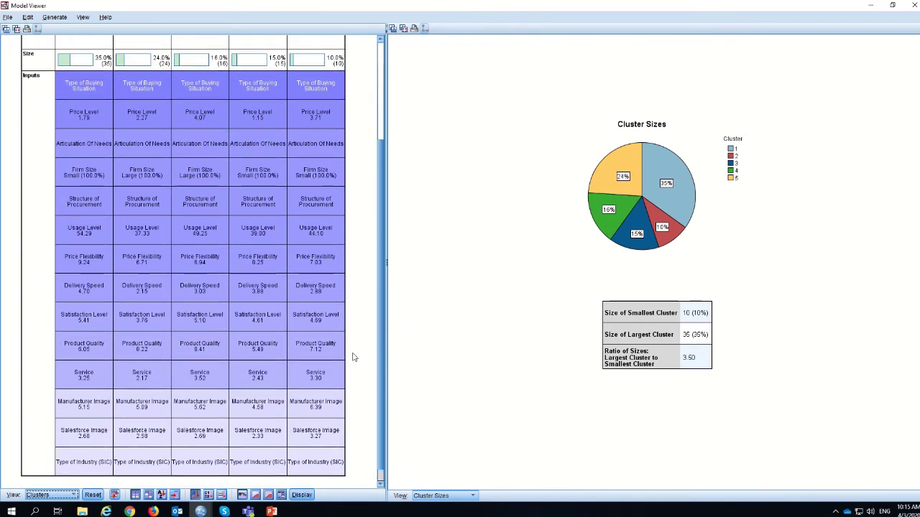
mouse_move(296, 363)
scroll(367, 151, up, 3)
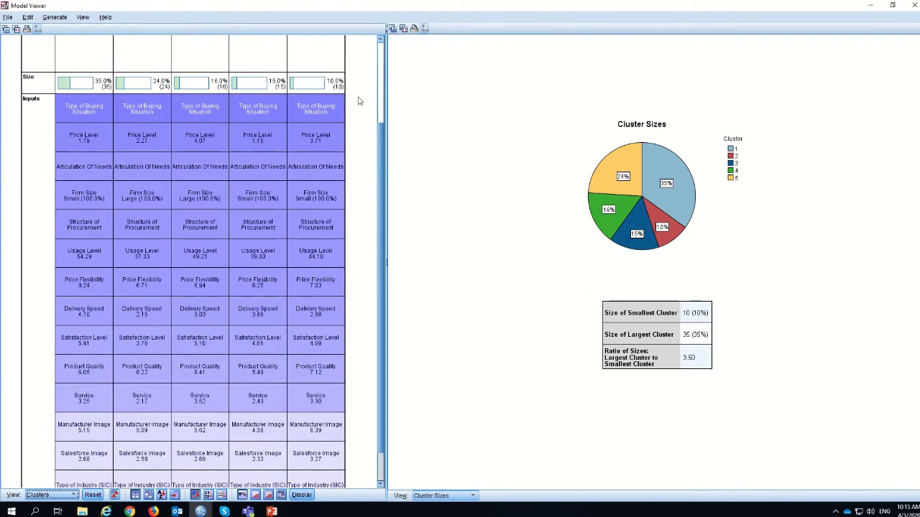
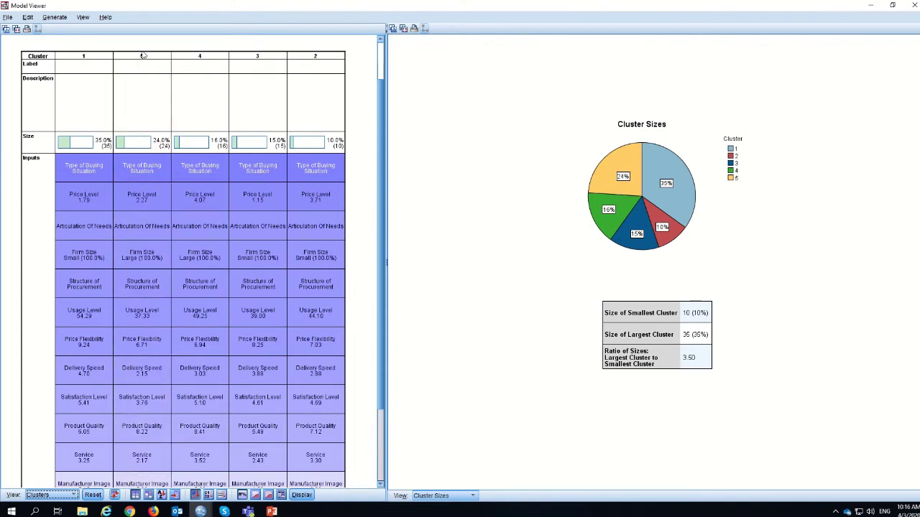
Step: Go through the individual cluster columns in the Clusters table and compare their input values down the list
click(144, 61)
click(197, 55)
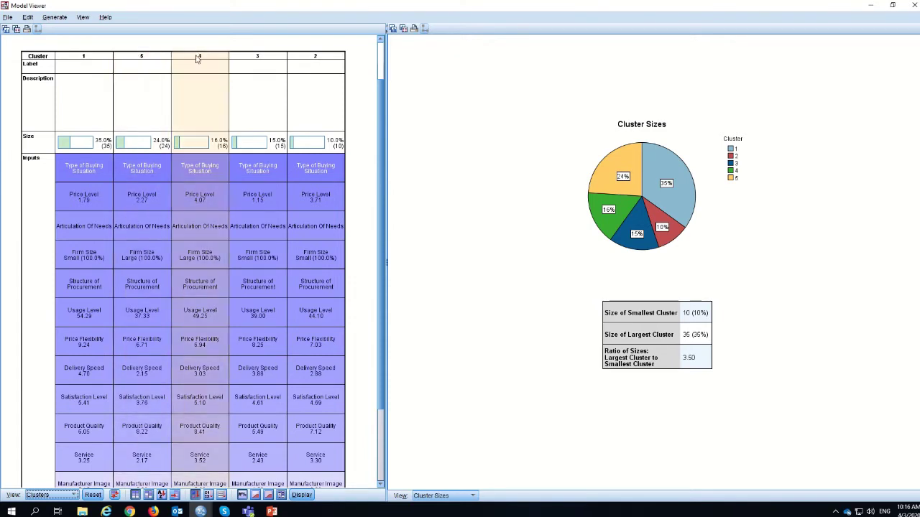
click(248, 57)
click(309, 57)
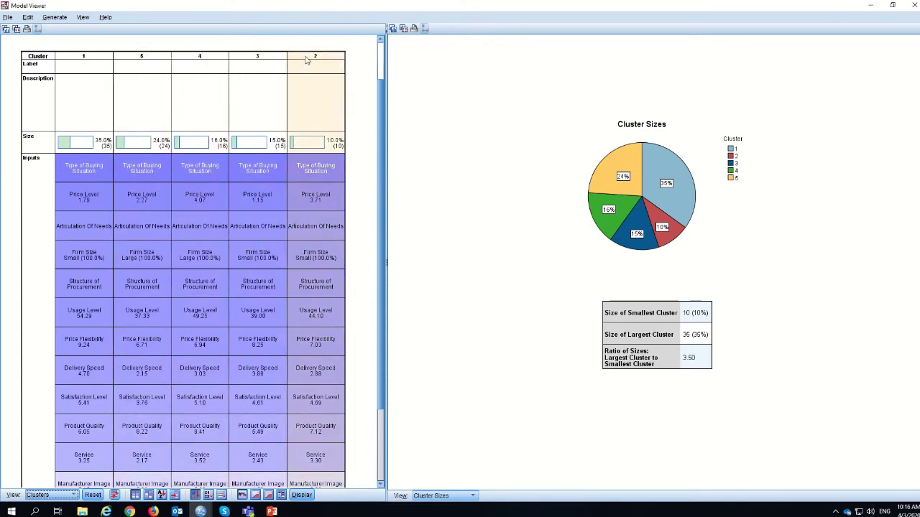
click(85, 58)
click(144, 58)
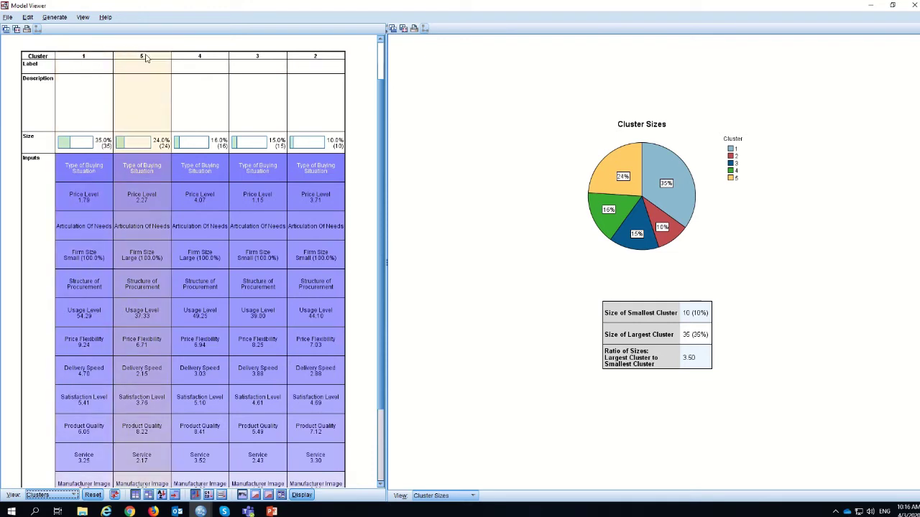
click(191, 58)
click(244, 59)
click(309, 59)
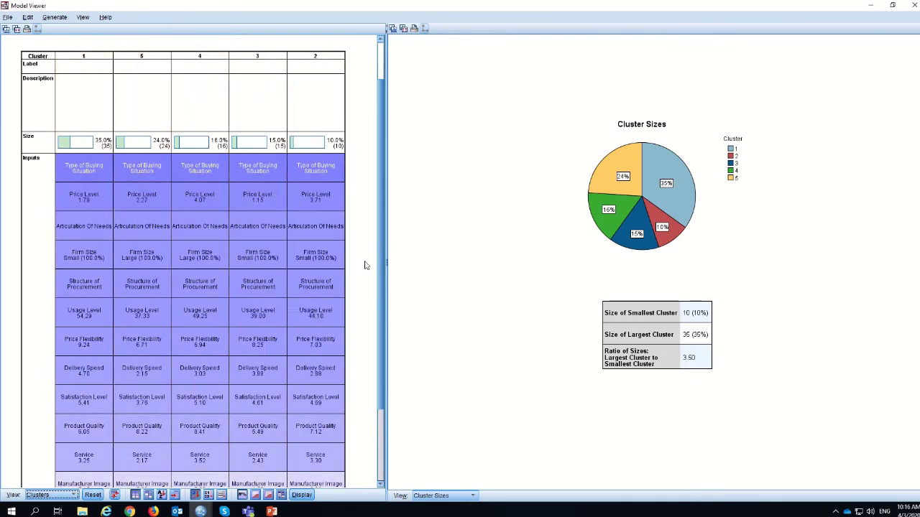
scroll(364, 265, down, 3)
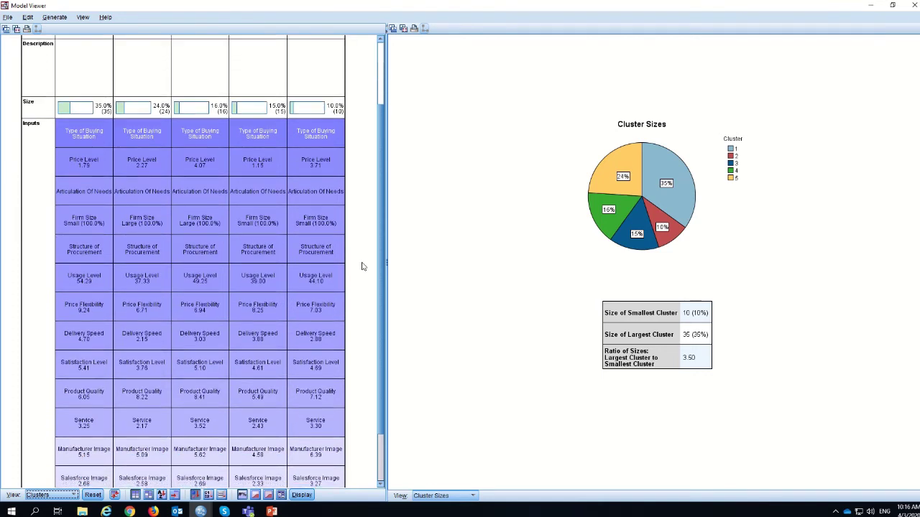
scroll(364, 277, down, 2)
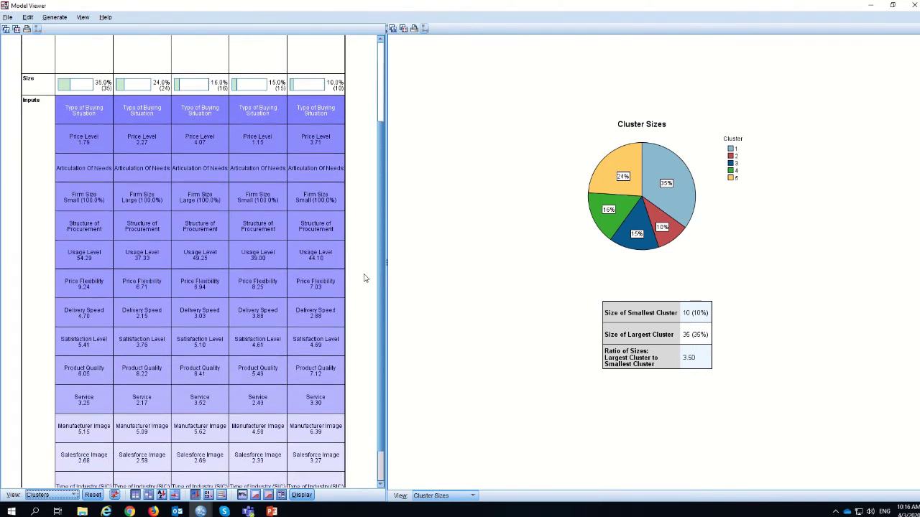
scroll(364, 278, down, 1)
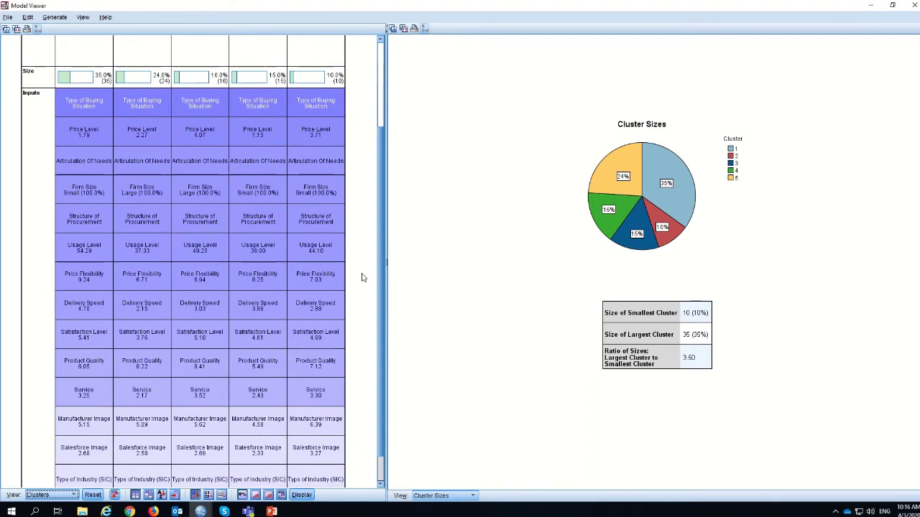
scroll(362, 278, up, 5)
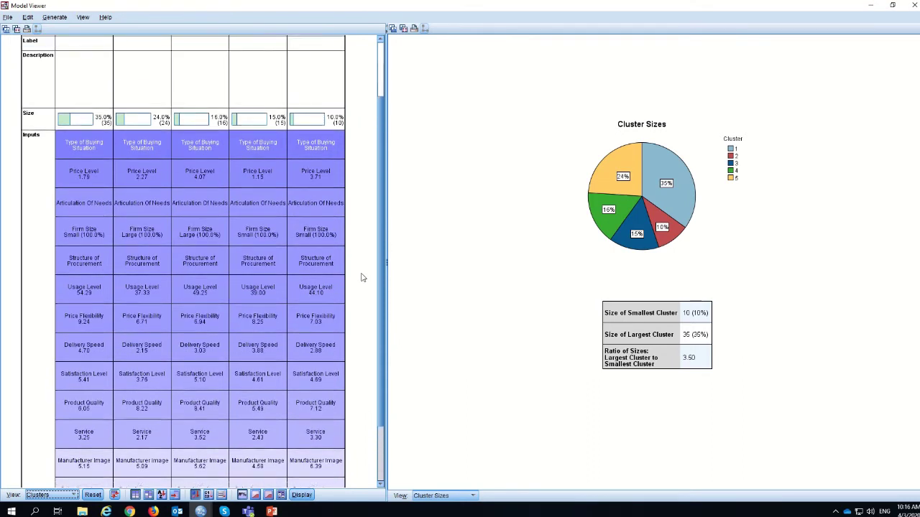
scroll(363, 272, up, 2)
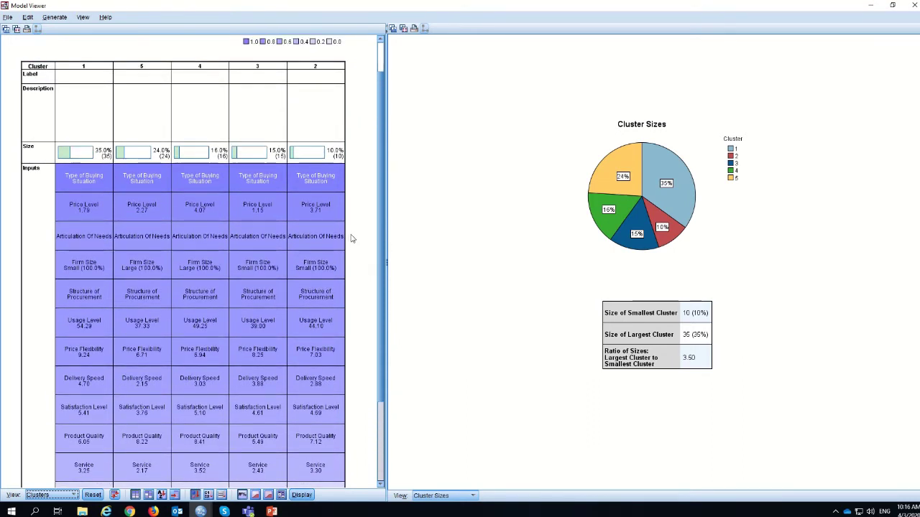
mouse_move(204, 291)
Step: Display the Clusters table cells as basic information and as distribution charts, and return them to cluster centers
click(281, 498)
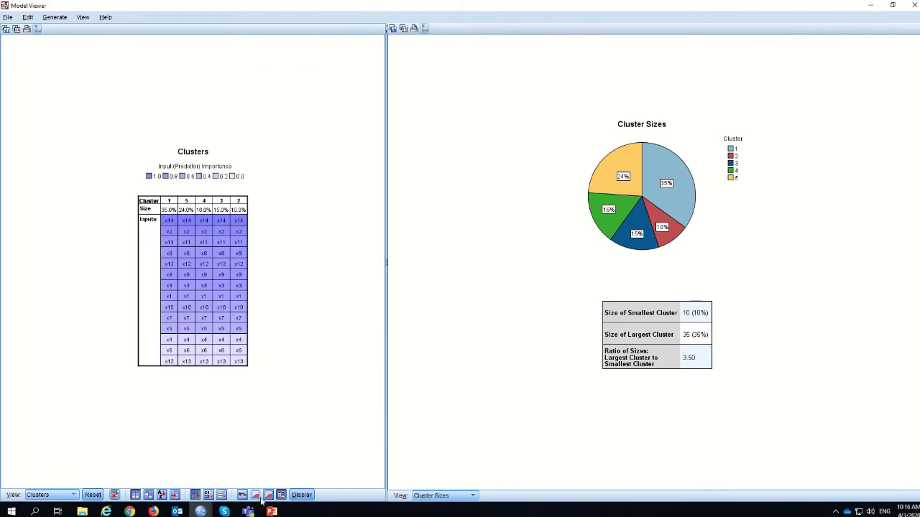
click(255, 498)
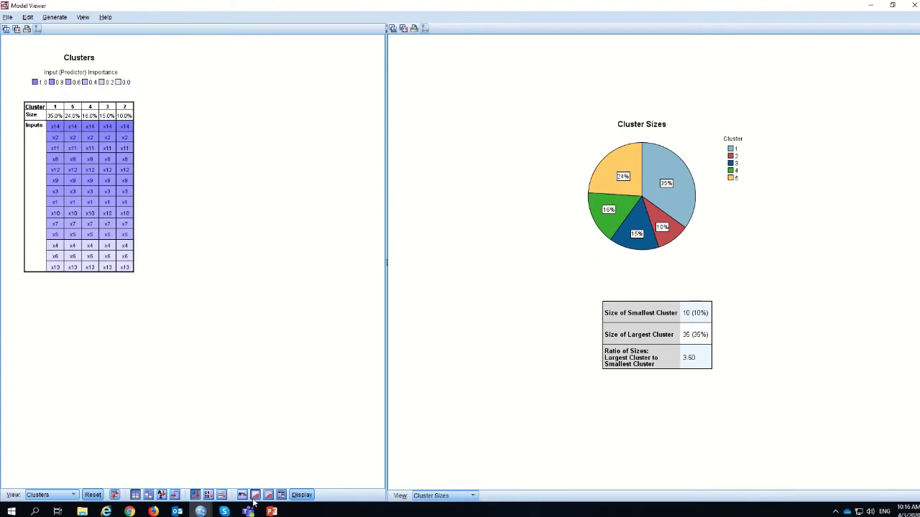
click(267, 497)
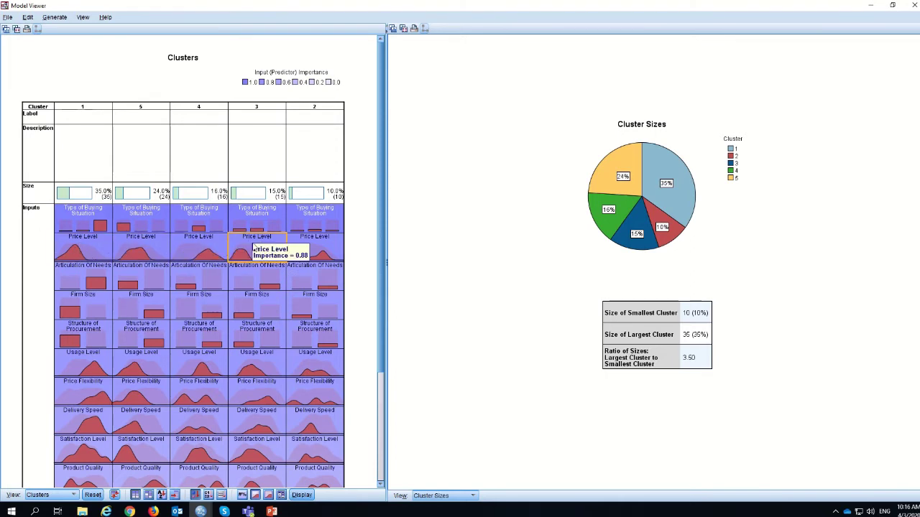
scroll(257, 444, down, 1)
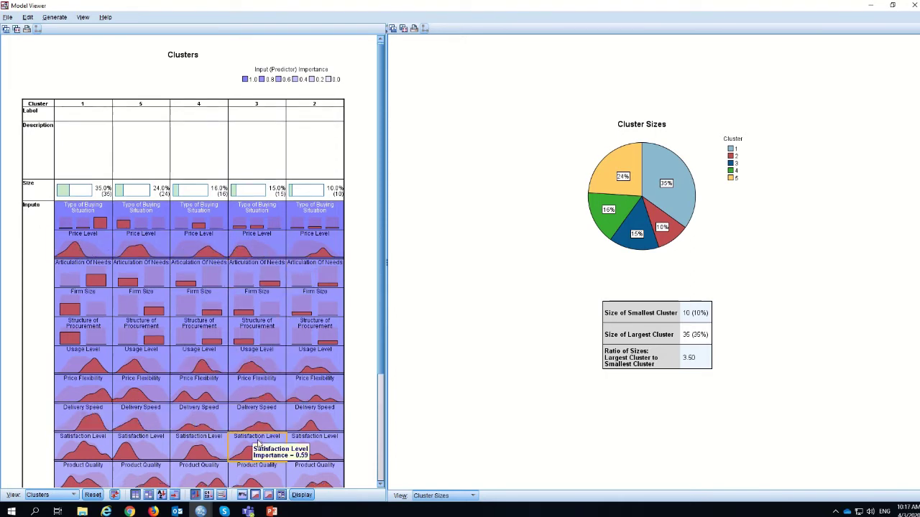
scroll(257, 444, down, 2)
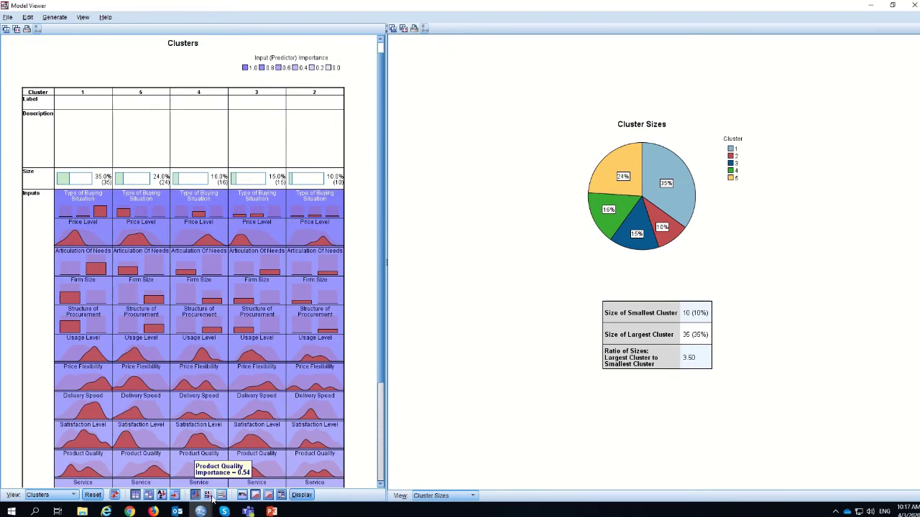
click(243, 495)
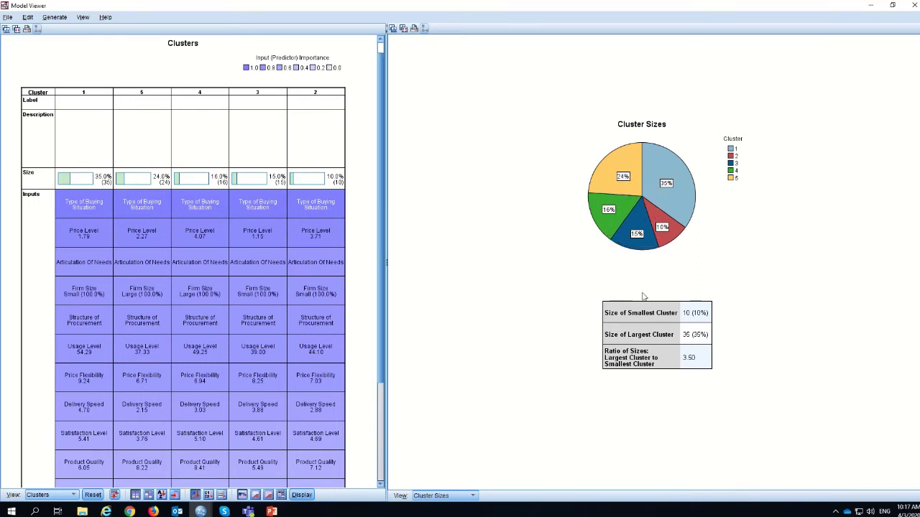
Step: Try the Cell Distribution view beside the Clusters table, return to Cluster Sizes, and read the size of the individual pie slices
click(470, 496)
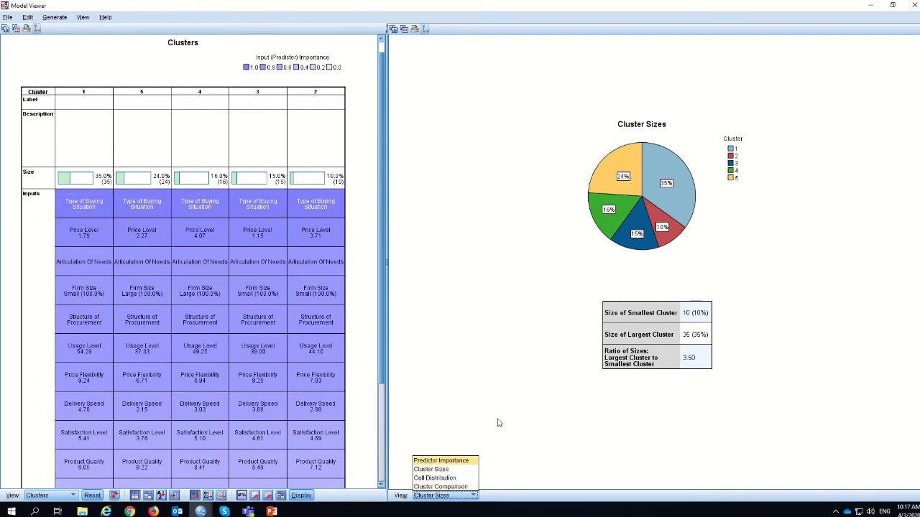
click(446, 470)
click(451, 495)
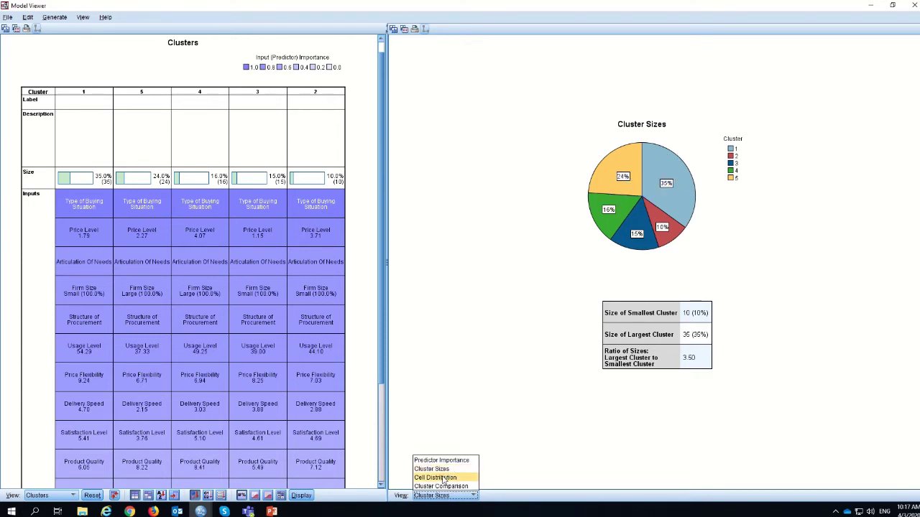
click(447, 477)
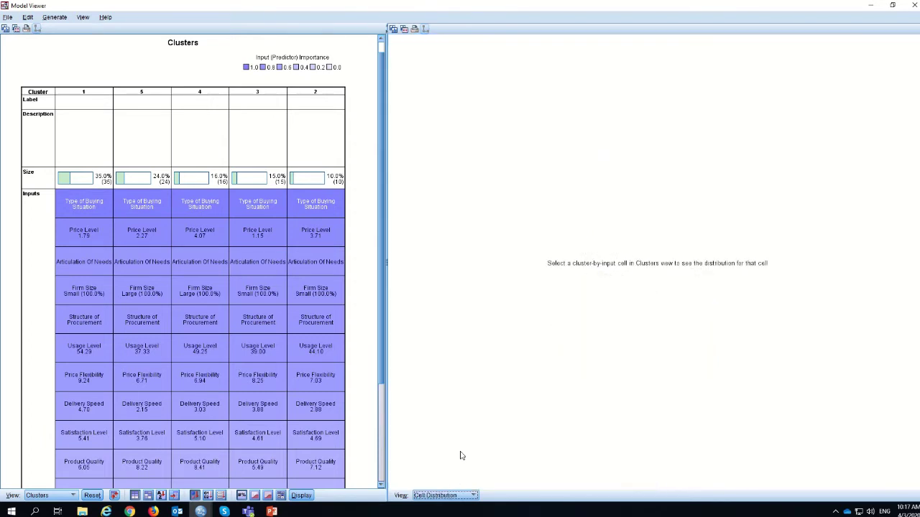
click(446, 495)
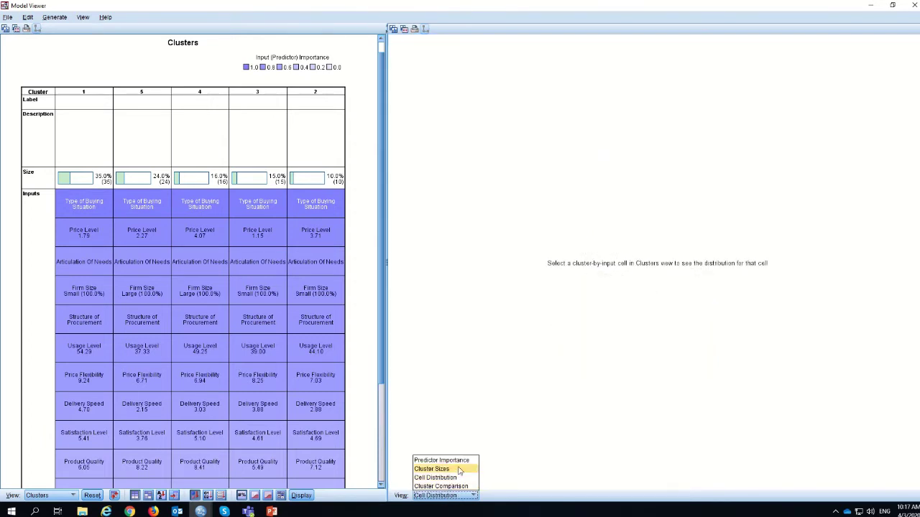
click(457, 469)
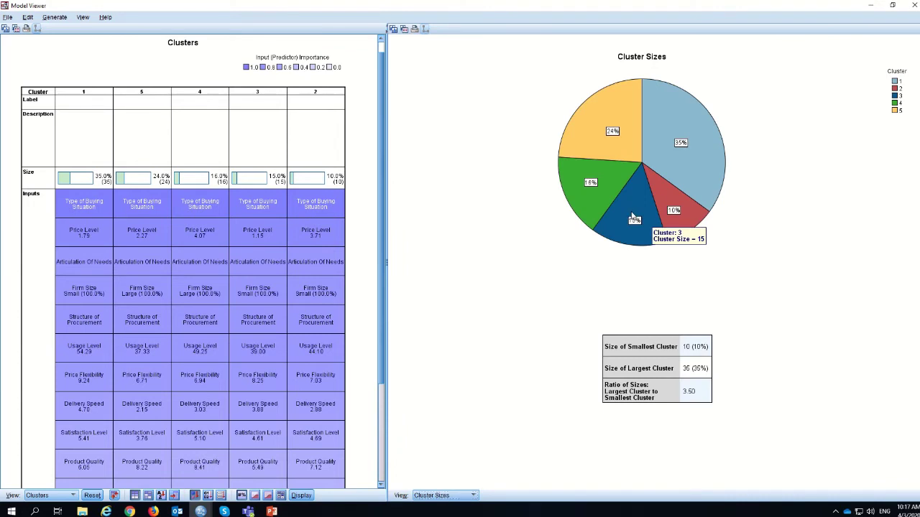
mouse_move(603, 209)
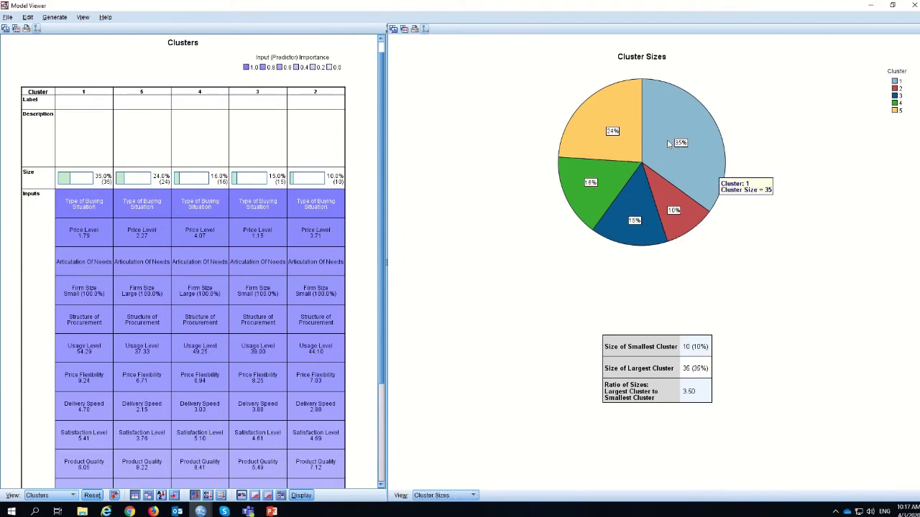
mouse_move(612, 142)
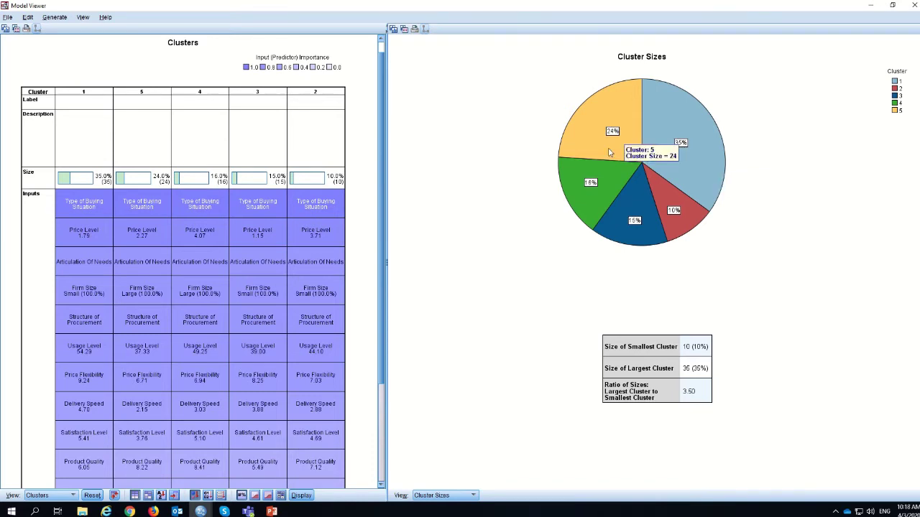
mouse_move(674, 128)
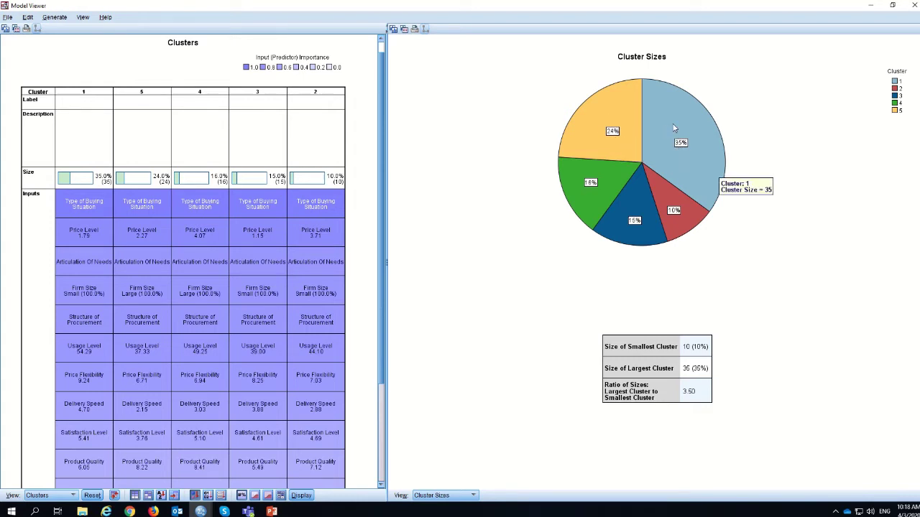
mouse_move(674, 215)
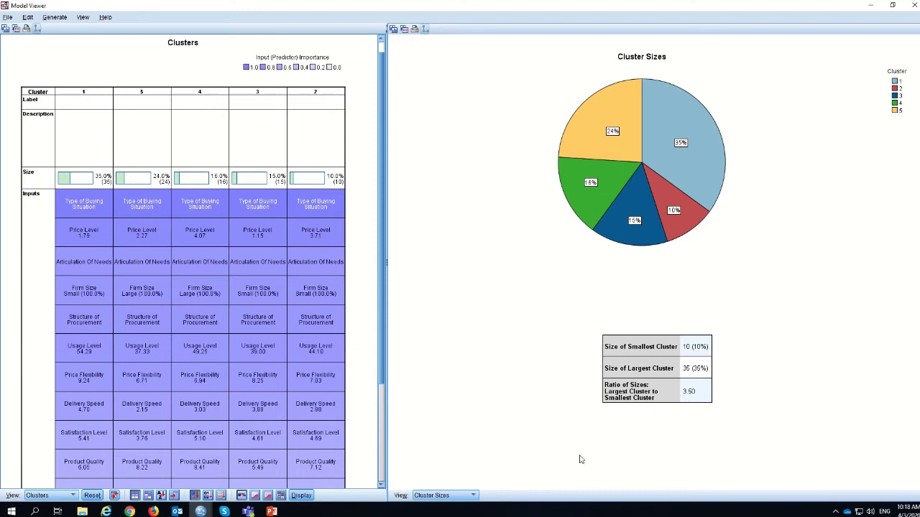
Step: Open the Cell Distribution view and select cluster 2 in the Clusters table to display its Cluster Comparison profile
click(460, 499)
click(436, 478)
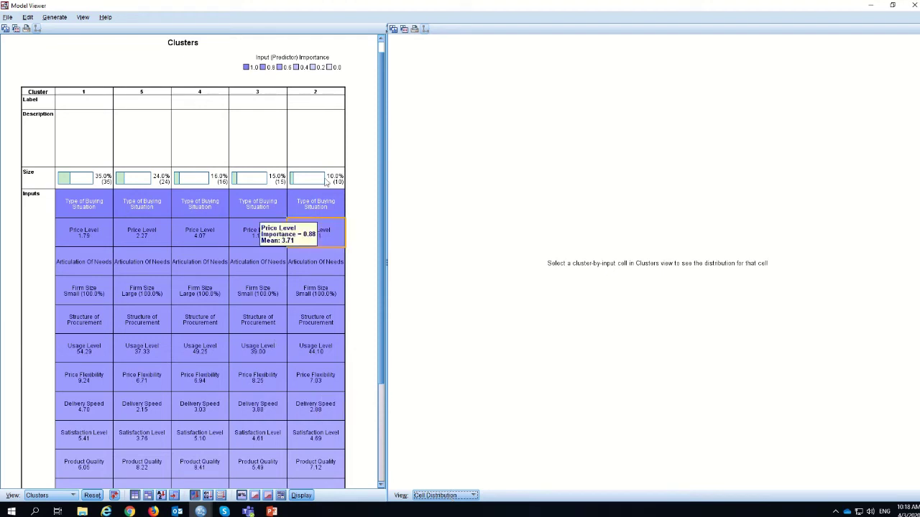
click(318, 99)
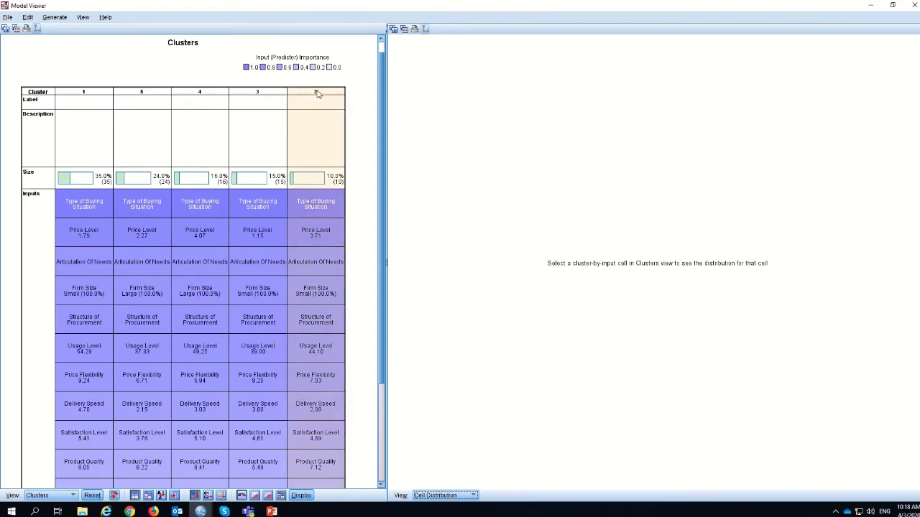
click(319, 94)
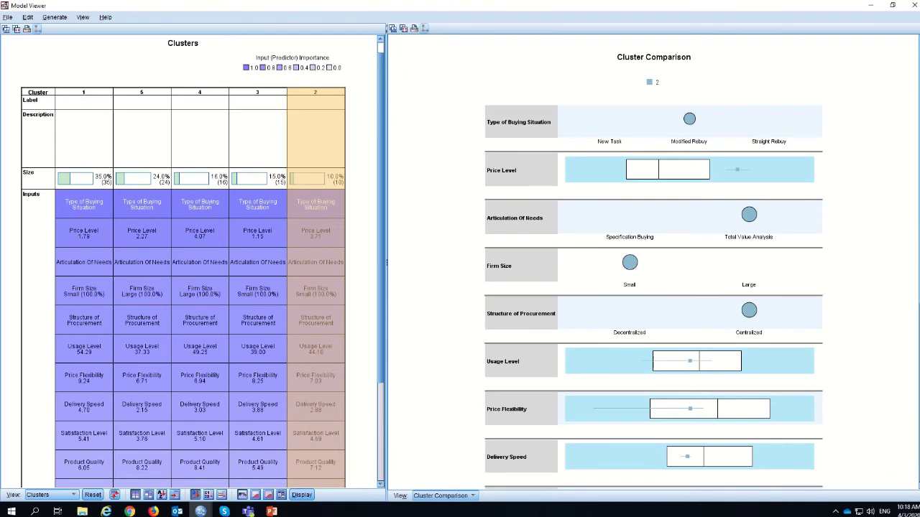
scroll(890, 246, down, 1)
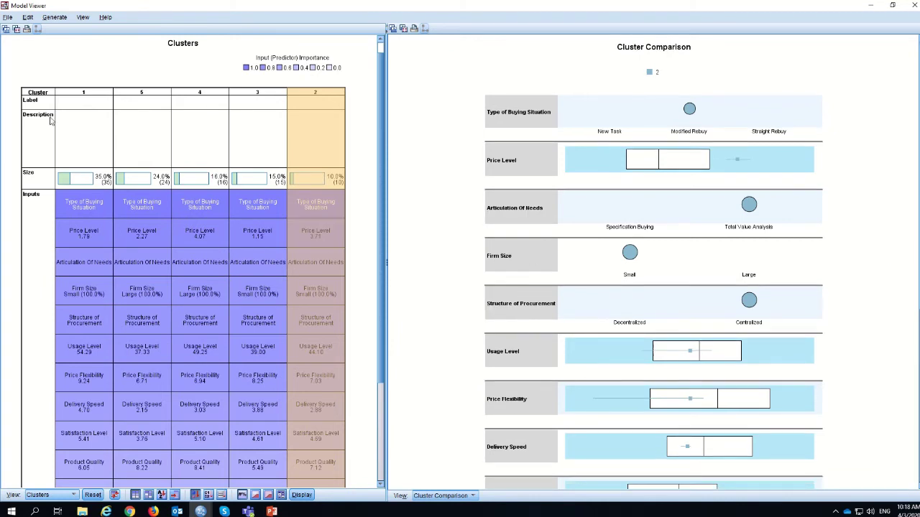
Step: Compare clusters 1 and 2 in Cluster Comparison across all inputs down to Type of Industry (SIC)
click(83, 92)
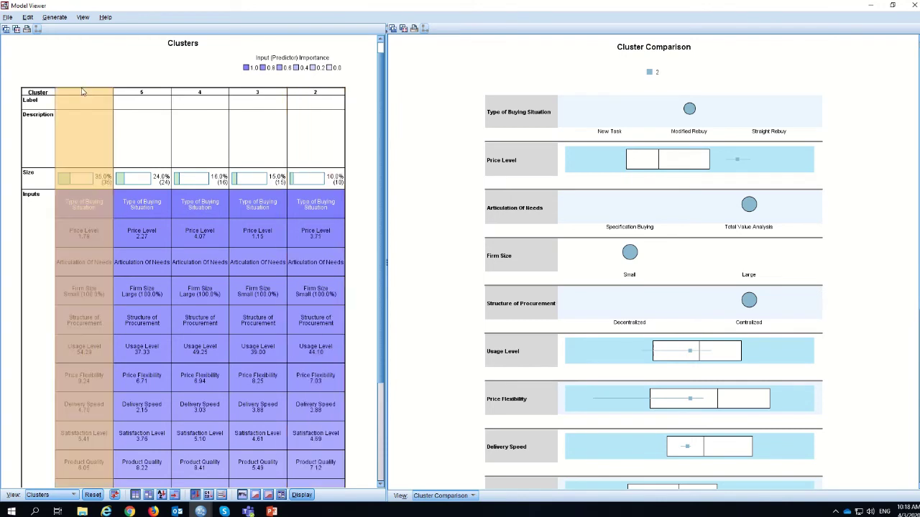
ctrl+click(302, 93)
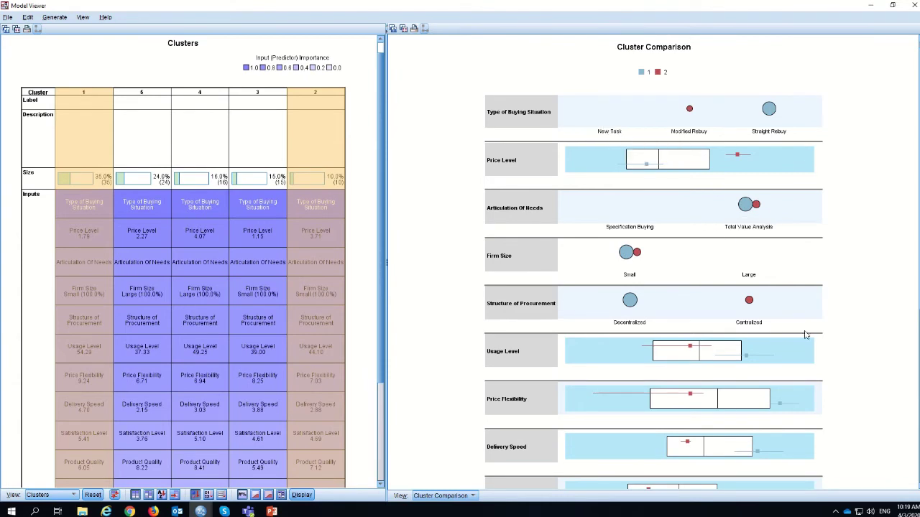
scroll(869, 302, down, 3)
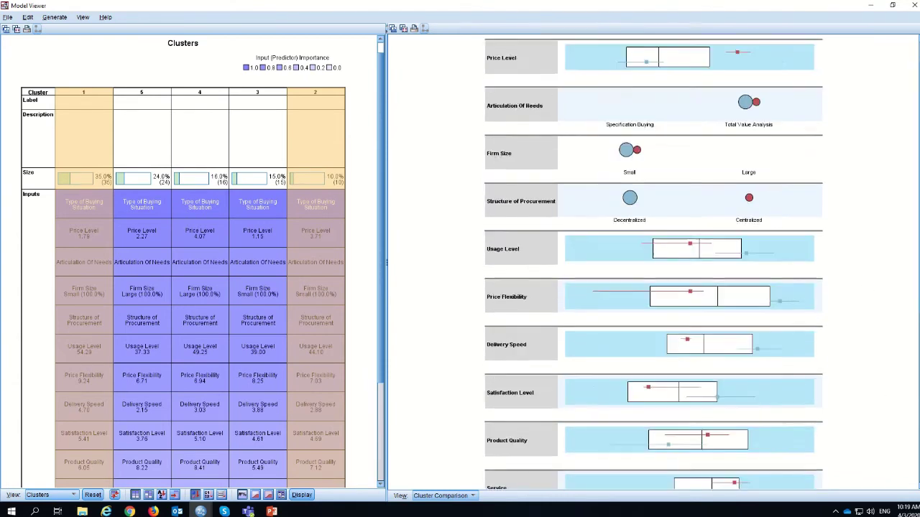
scroll(654, 259, down, 5)
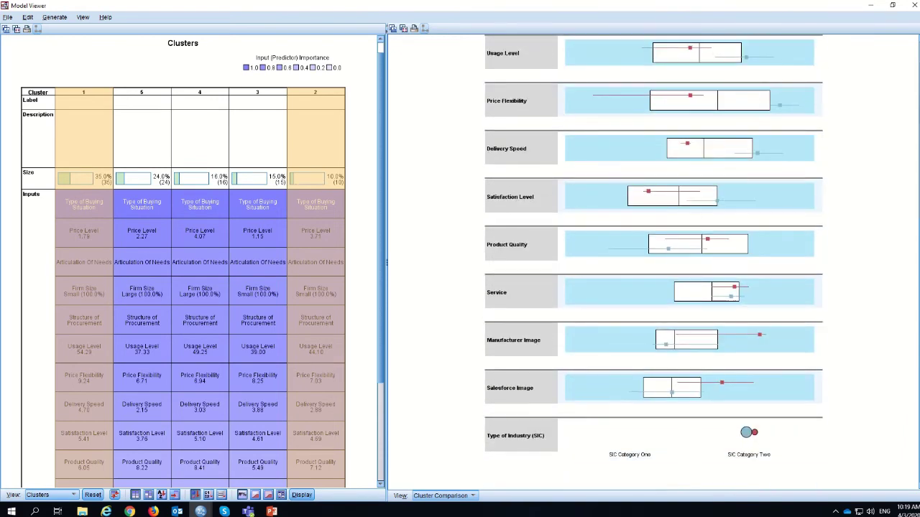
scroll(826, 105, up, 9)
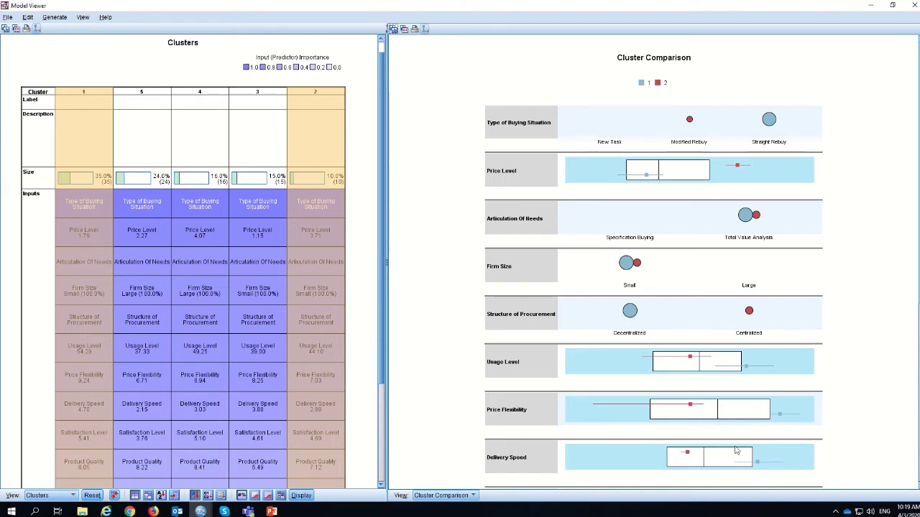
Step: Read the modes and case counts of the Type of Buying Situation markers for clusters 1 and 2
scroll(865, 283, down, 1)
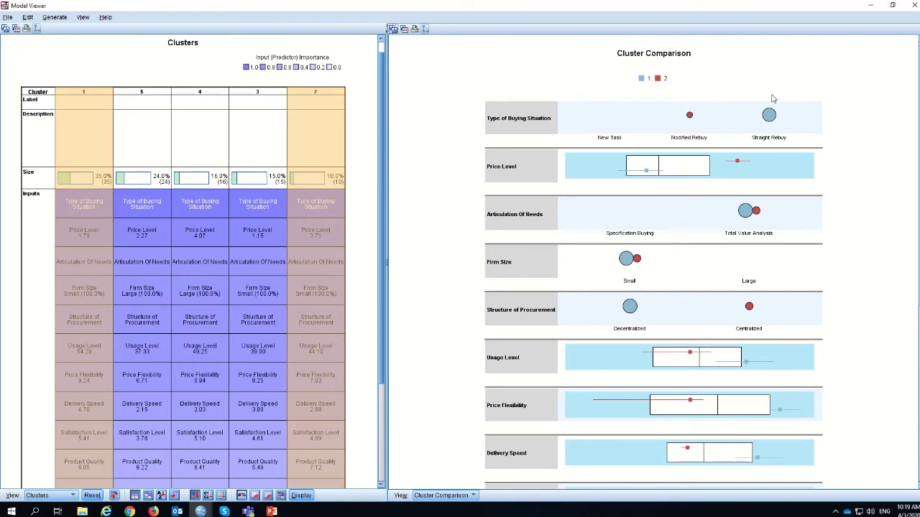
mouse_move(770, 113)
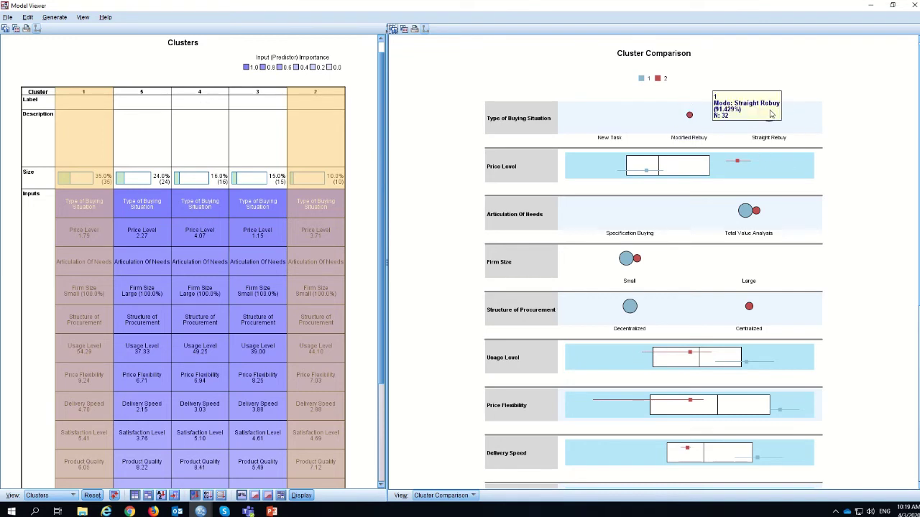
mouse_move(689, 115)
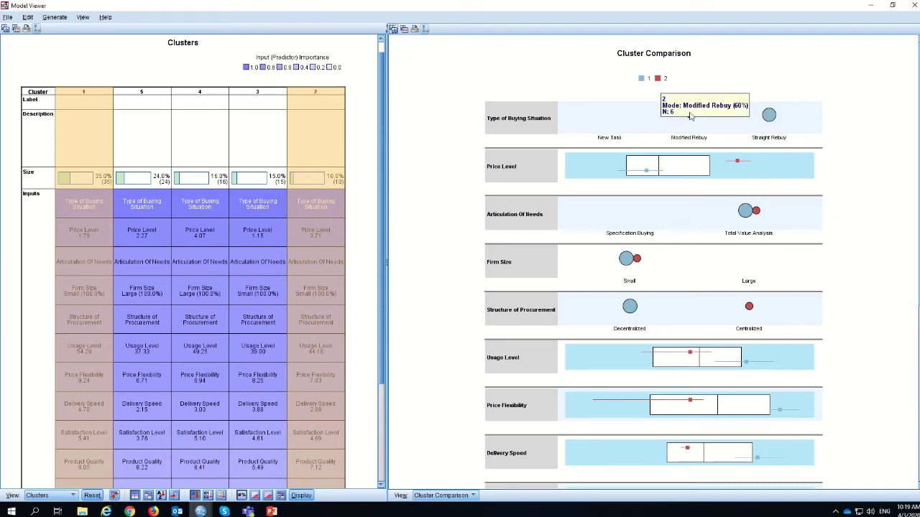
scroll(834, 215, down, 2)
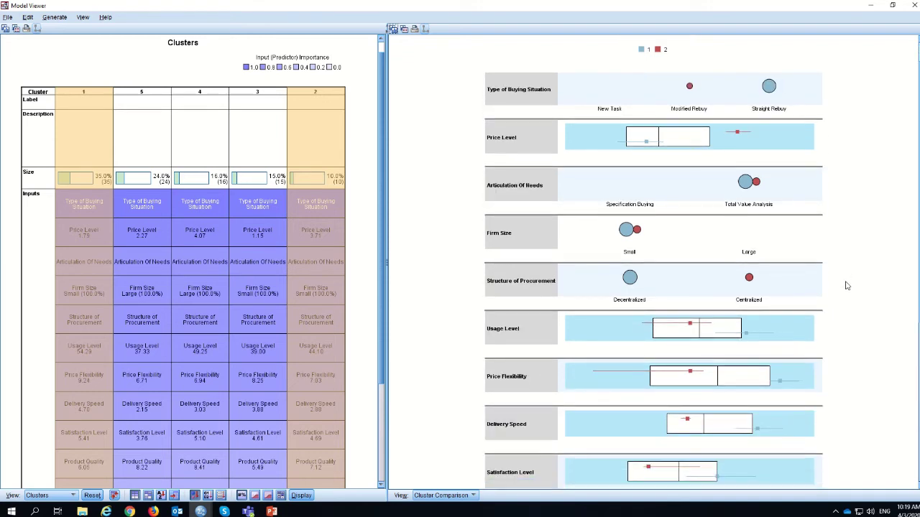
Step: Add clusters 5, 3 and 4 to the Cluster Comparison and review the five clusters across the inputs
mouse_move(181, 192)
ctrl+click(144, 91)
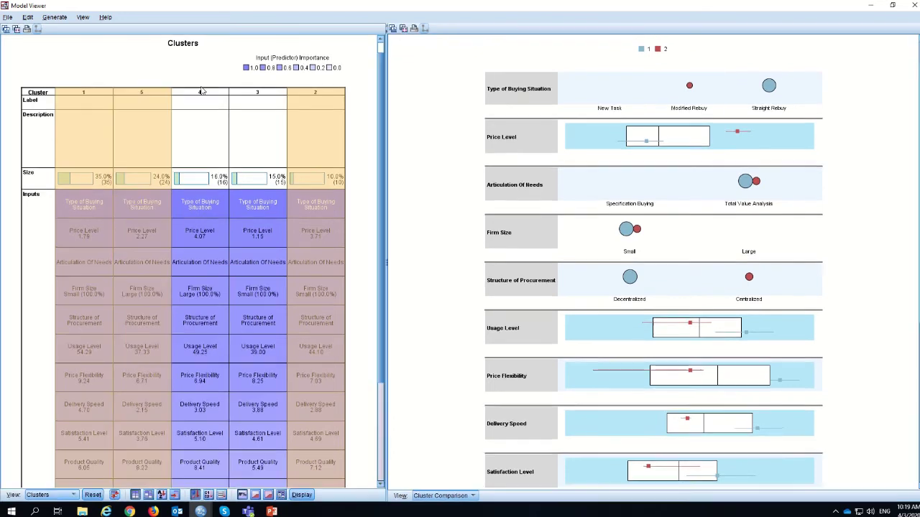
ctrl+click(267, 95)
ctrl+click(200, 94)
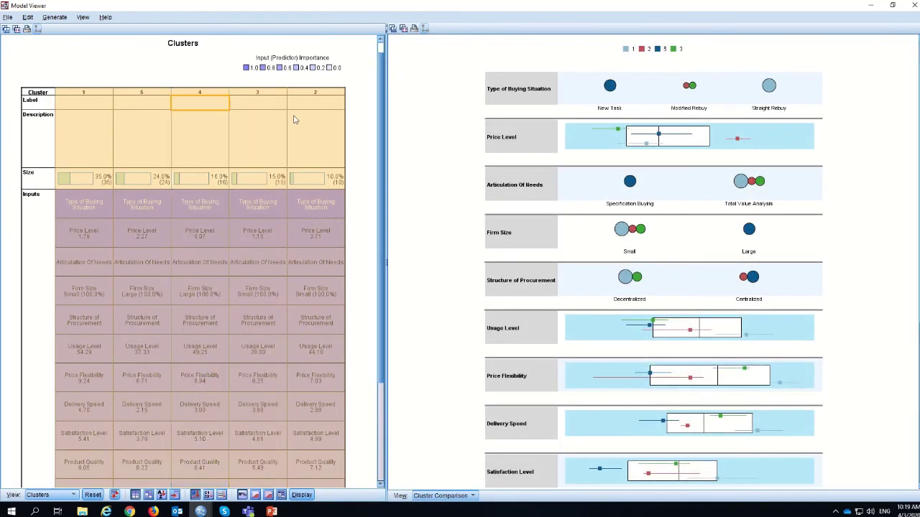
scroll(871, 126, down, 1)
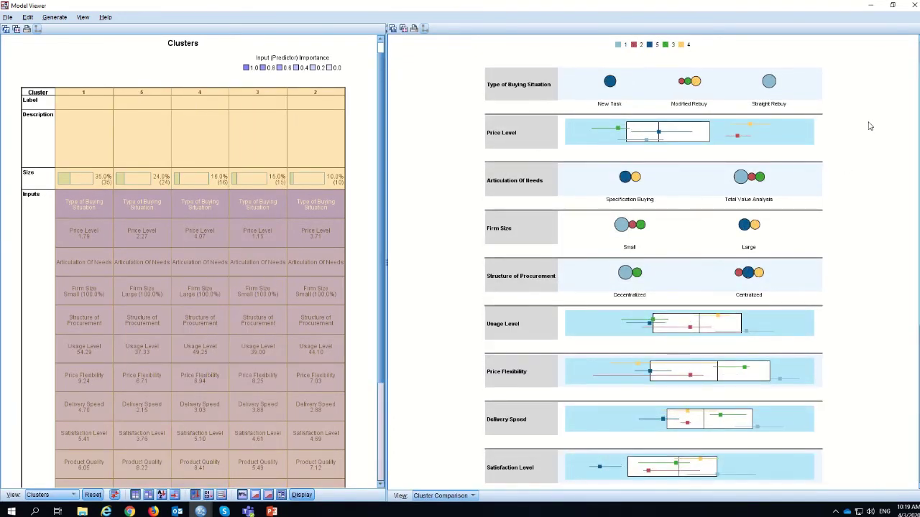
scroll(873, 141, down, 1)
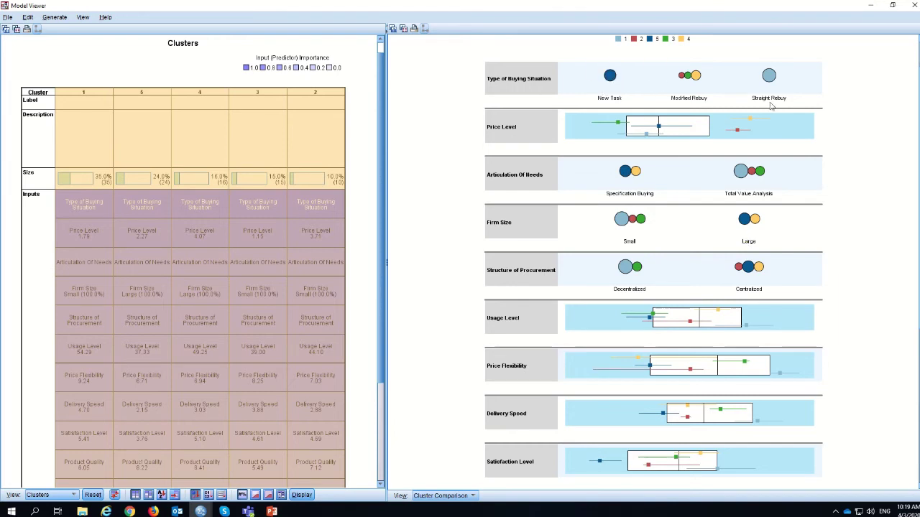
scroll(802, 188, down, 3)
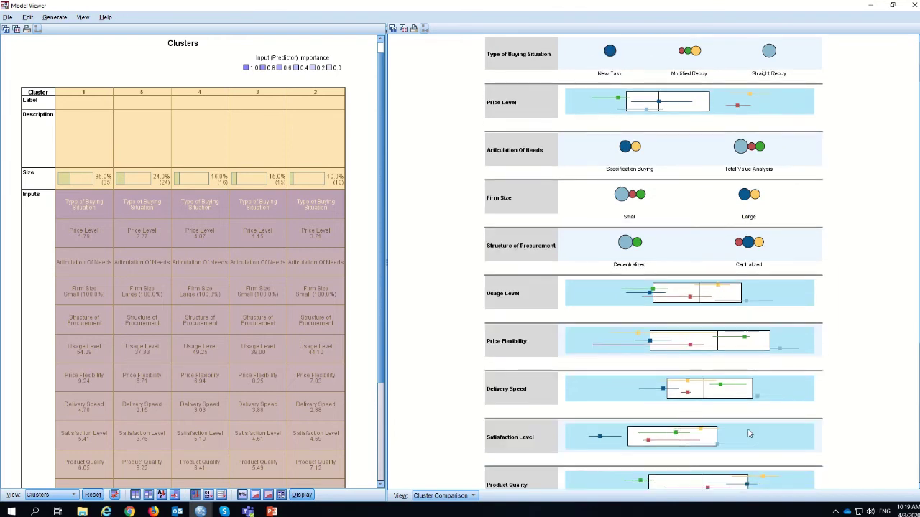
scroll(866, 431, down, 1)
drag(915, 373, 912, 219)
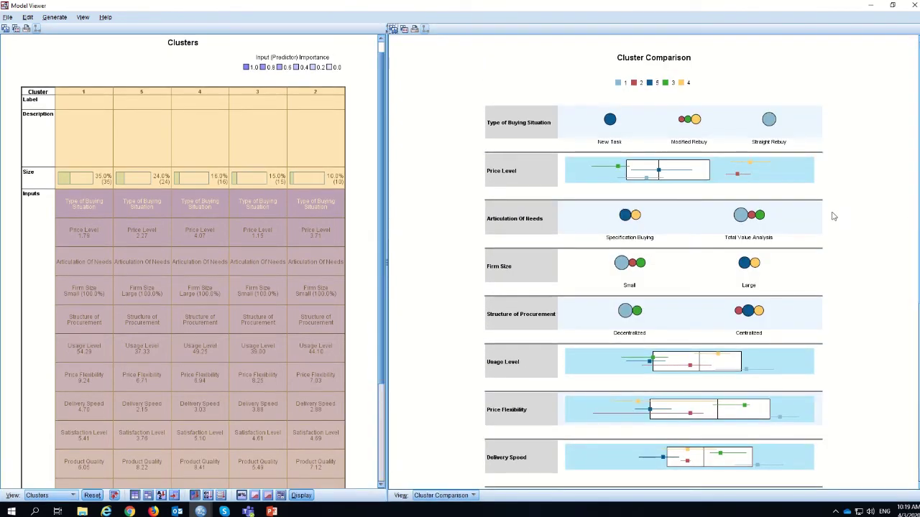
Step: Try the Cell Distribution view, display Predictor Importance instead, and read the importance of Type of Buying Situation
click(441, 495)
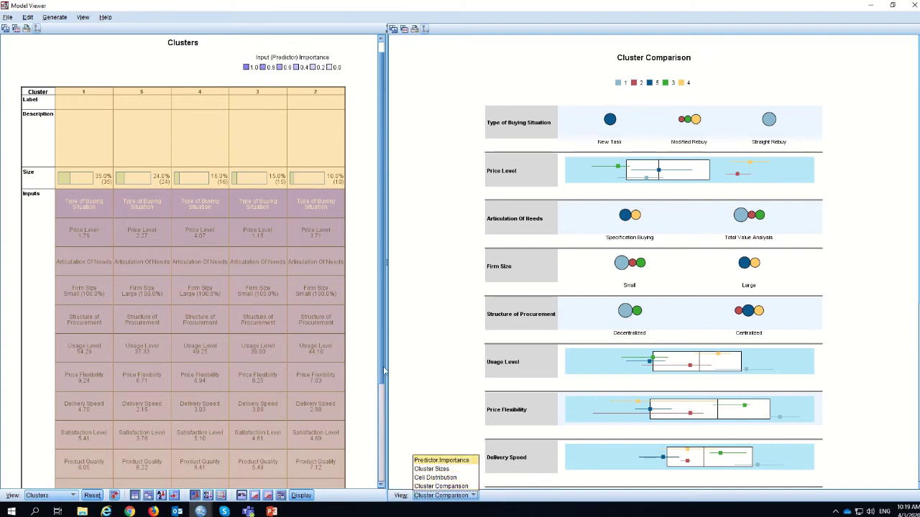
key(Down)
key(Down)
key(Return)
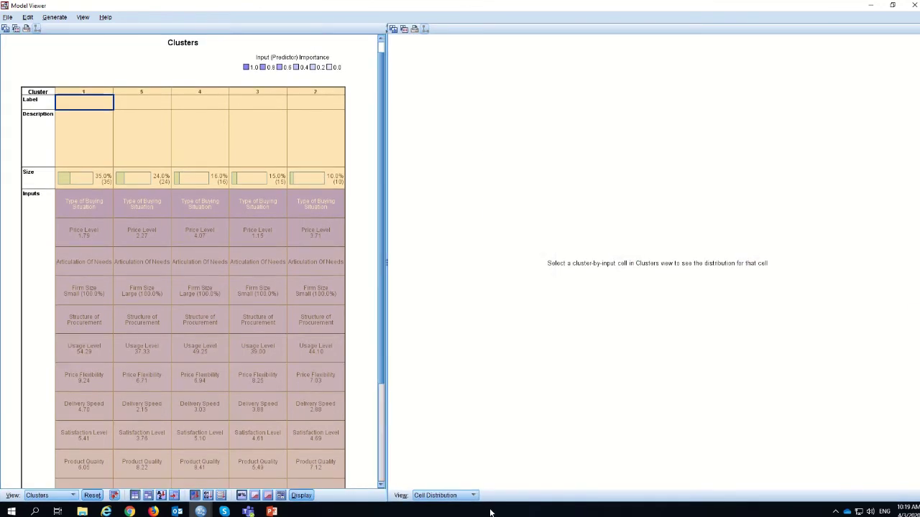
click(460, 496)
click(453, 457)
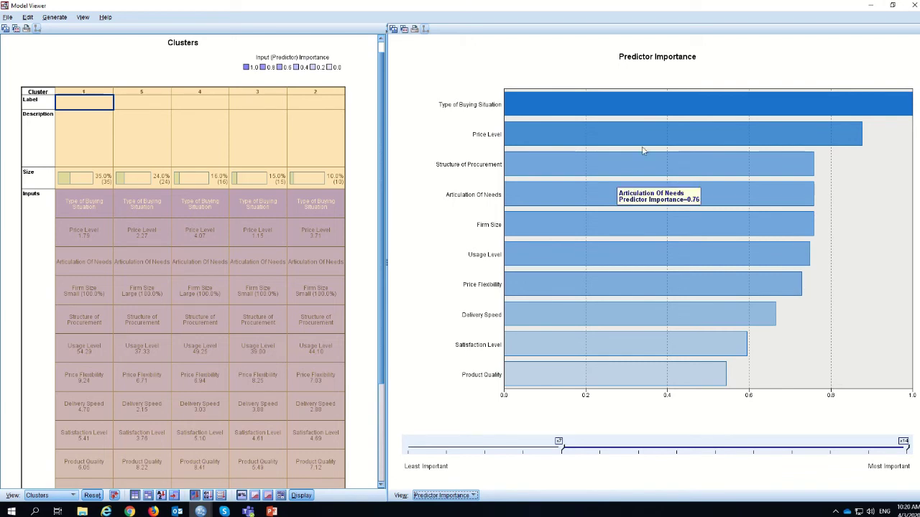
mouse_move(646, 105)
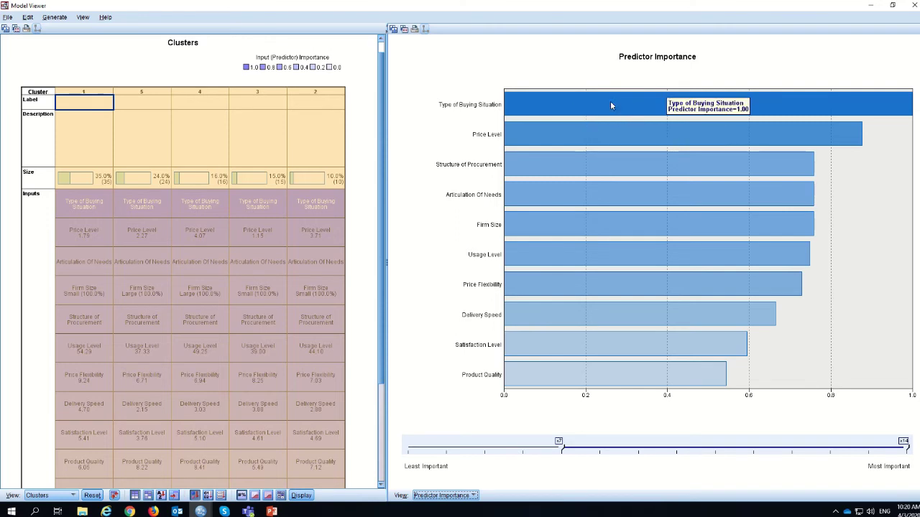
Step: Go through the Cell Distribution and Cluster Sizes views and review the five-cluster Cluster Comparison down to Type of Industry (SIC)
click(474, 495)
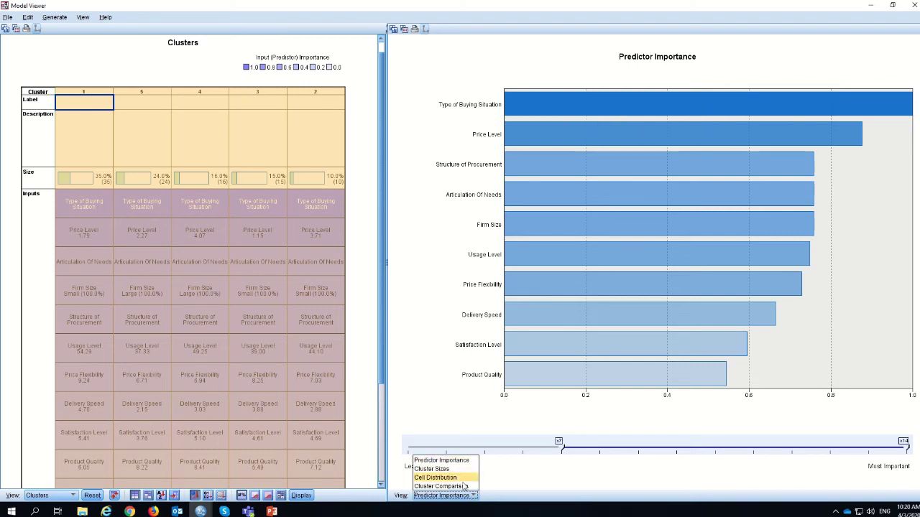
click(462, 478)
click(467, 496)
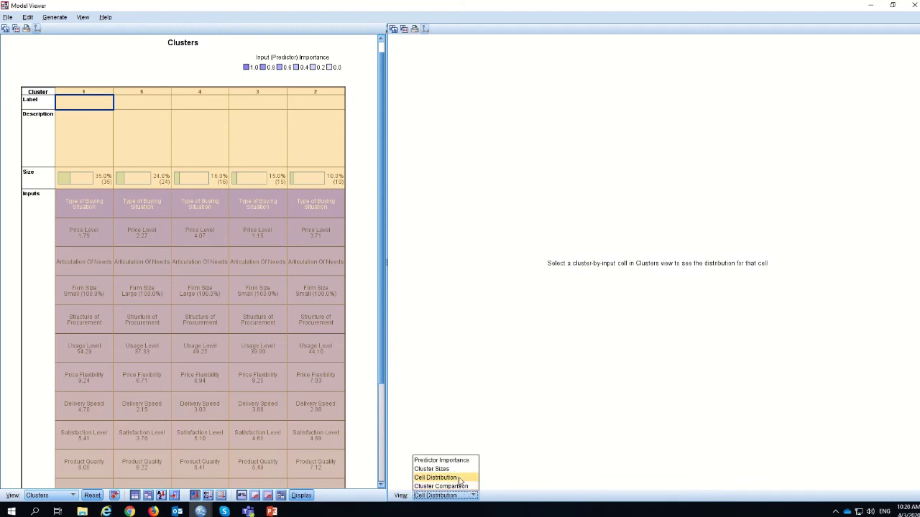
click(460, 469)
click(464, 496)
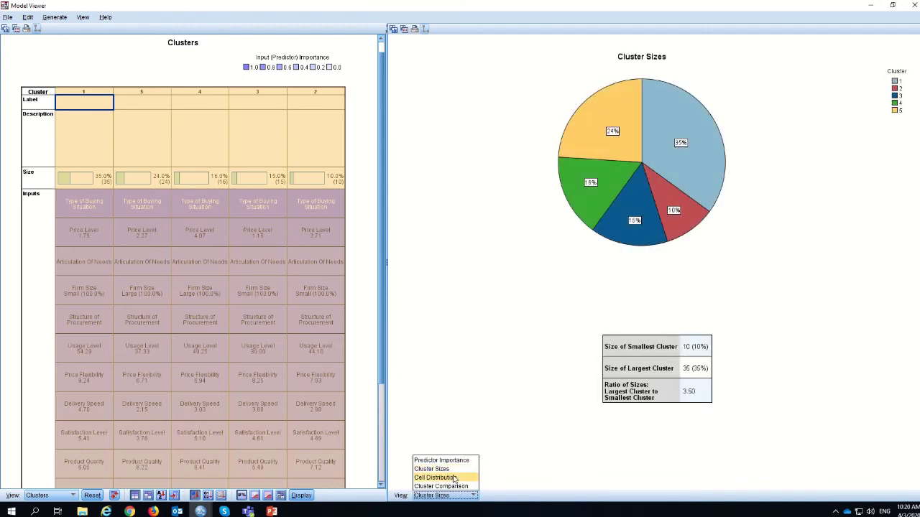
click(455, 487)
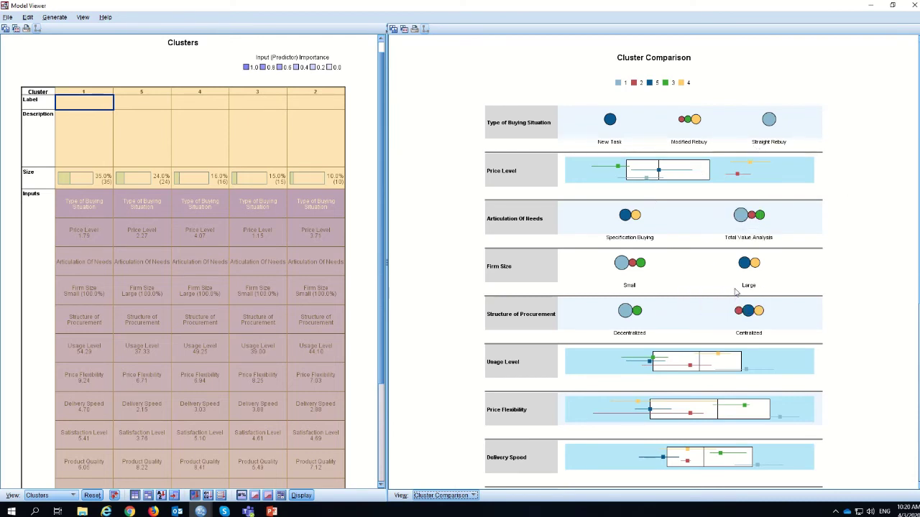
scroll(737, 335, down, 3)
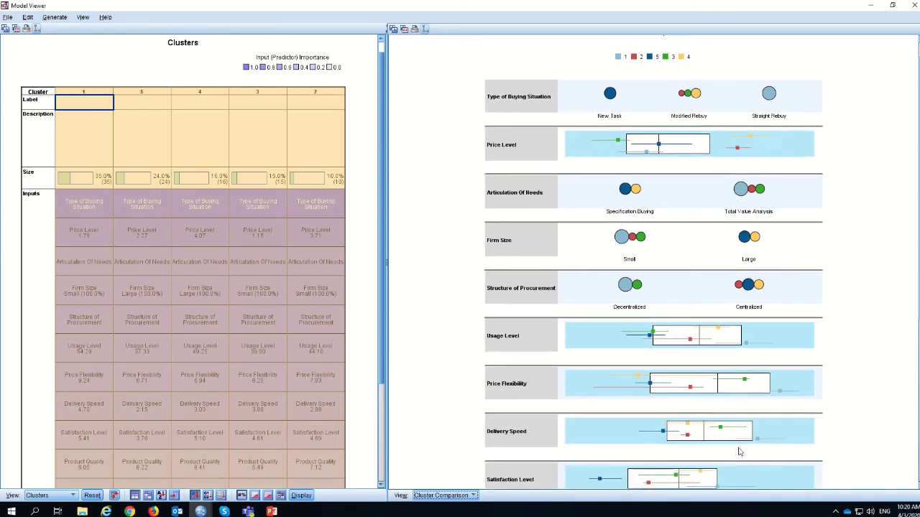
scroll(704, 387, down, 8)
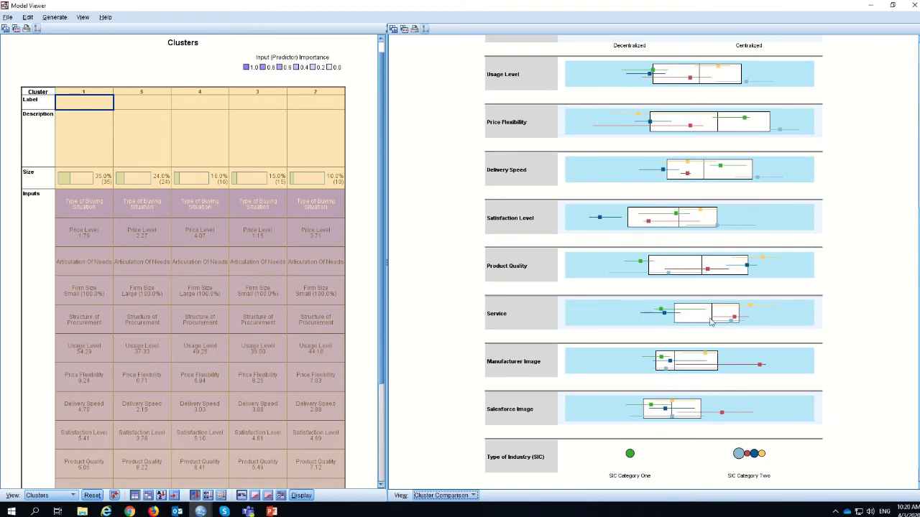
scroll(916, 359, up, 10)
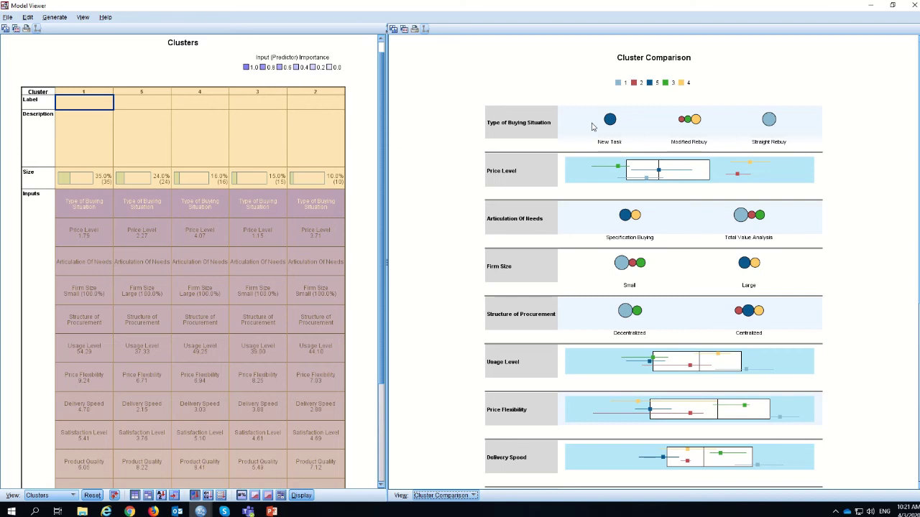
Step: Display Predictor Importance again and read the importance of the lowest-ranked inputs, Satisfaction Level and Product Quality
click(453, 496)
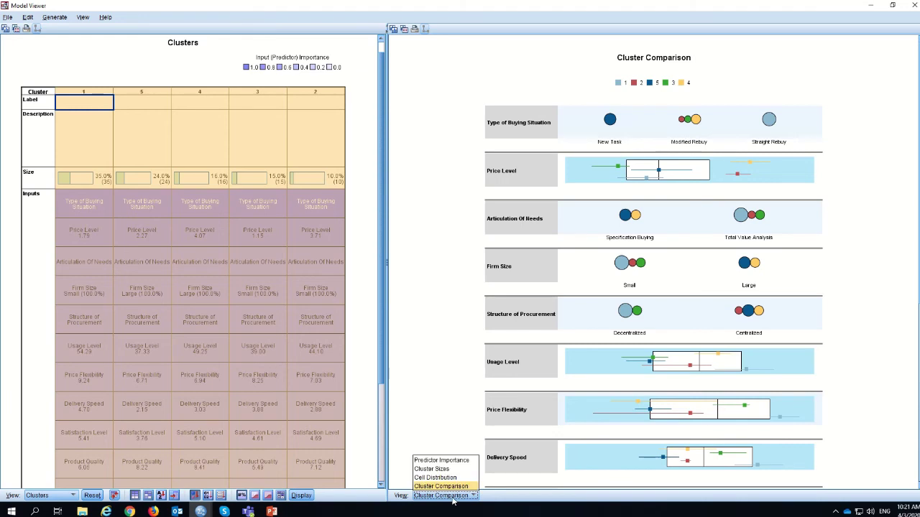
click(438, 458)
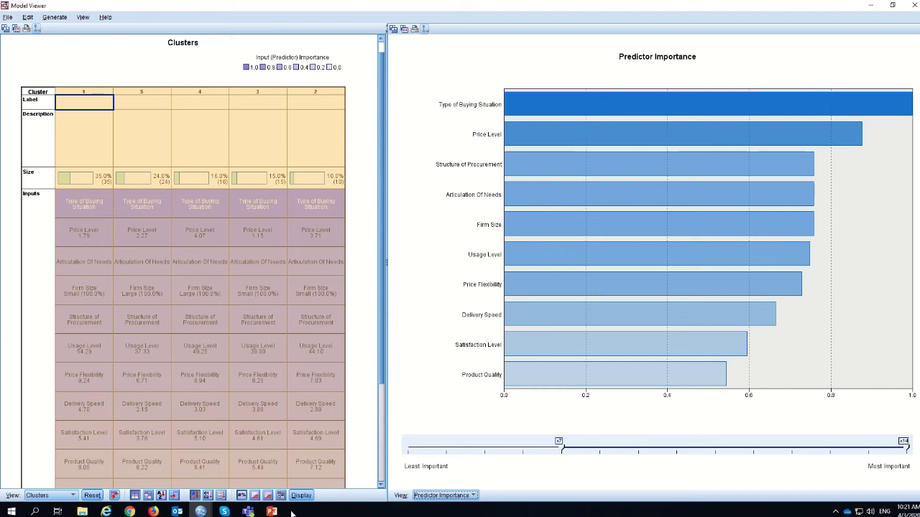
mouse_move(870, 8)
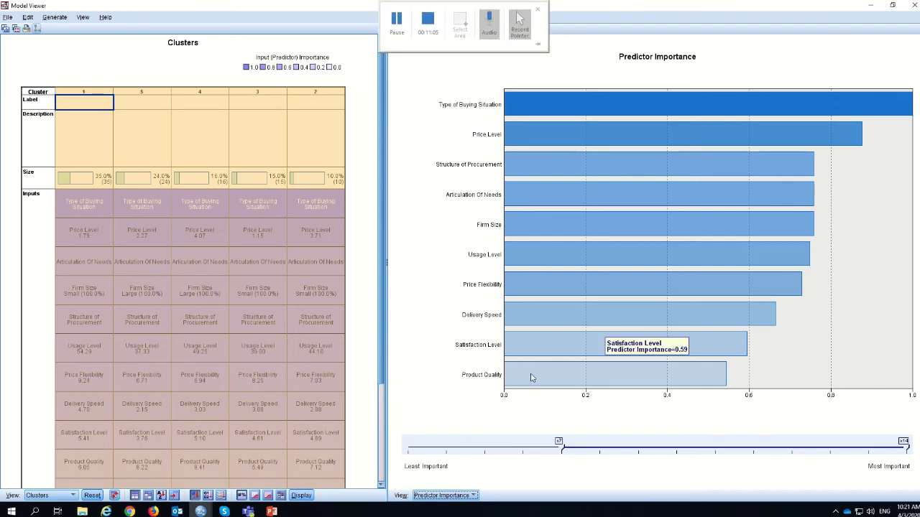
mouse_move(532, 378)
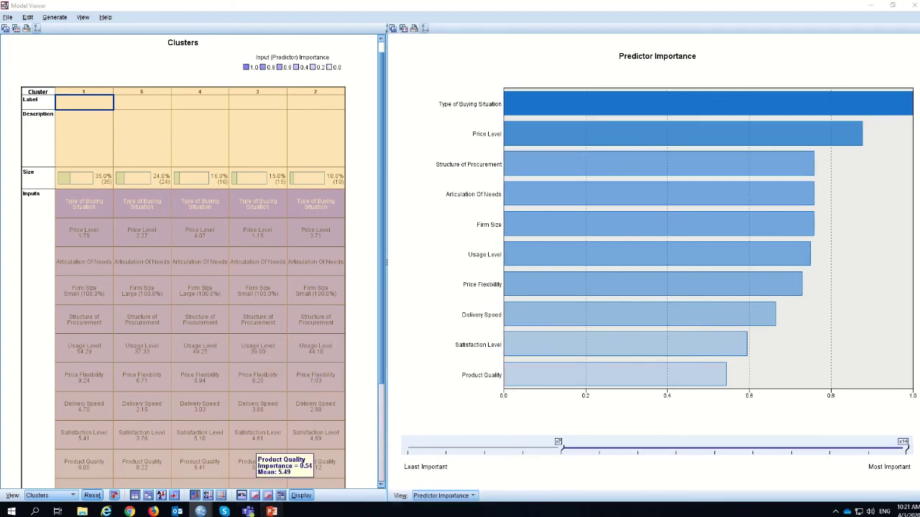
Step: Switch to the Cluster_DecisionTree_MDS_ConjointAnalysis presentation in PowerPoint and review the 2 Step Cluster Analysis points on cluster ratio, number of clusters and membership column
mouse_move(271, 510)
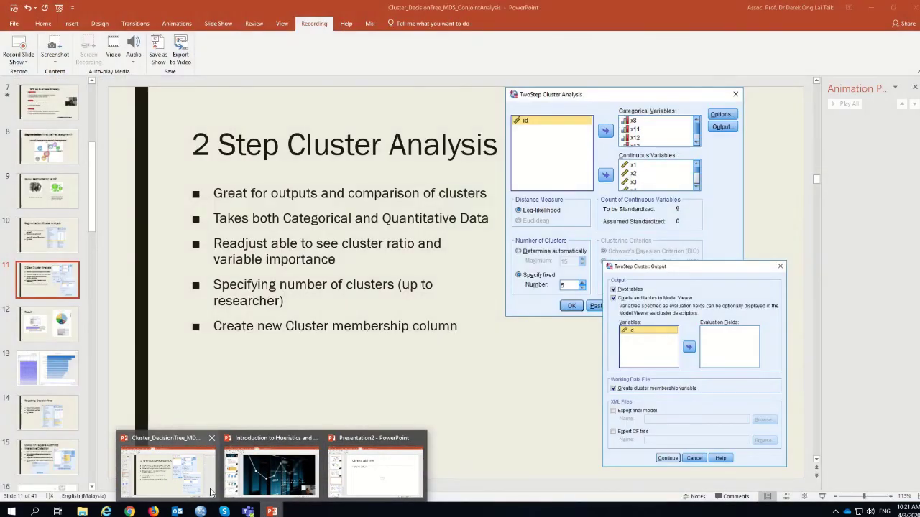
click(210, 491)
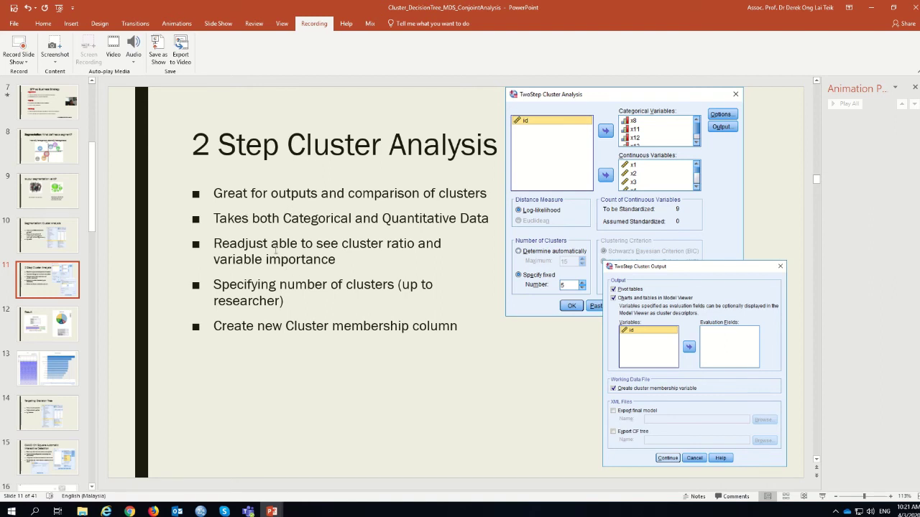
drag(214, 243, 417, 244)
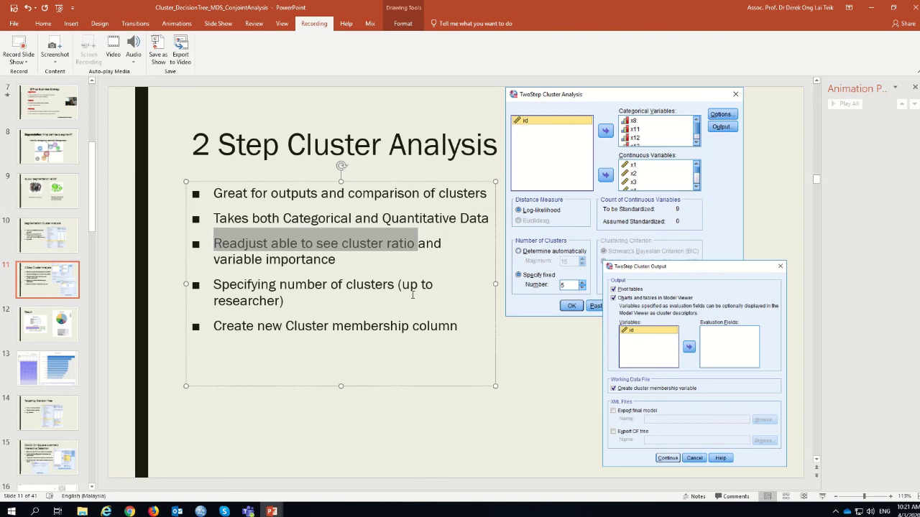
click(306, 306)
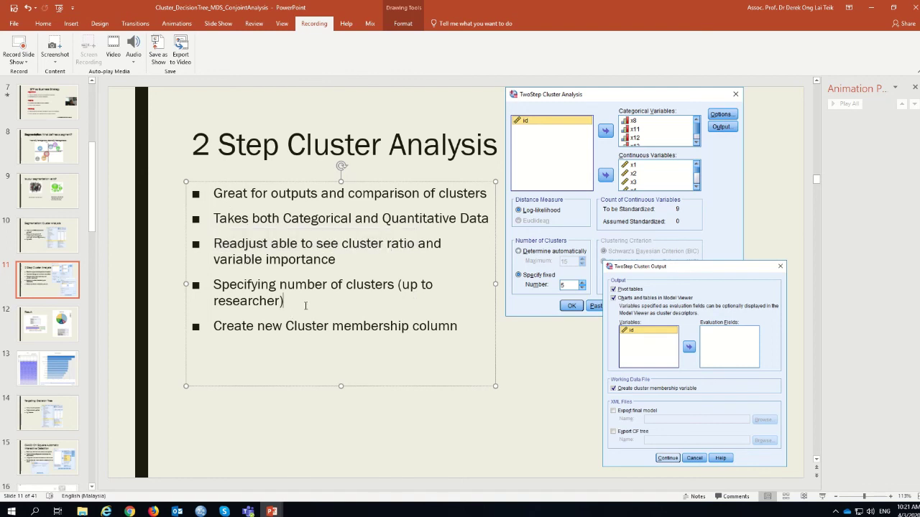
triple_click(298, 286)
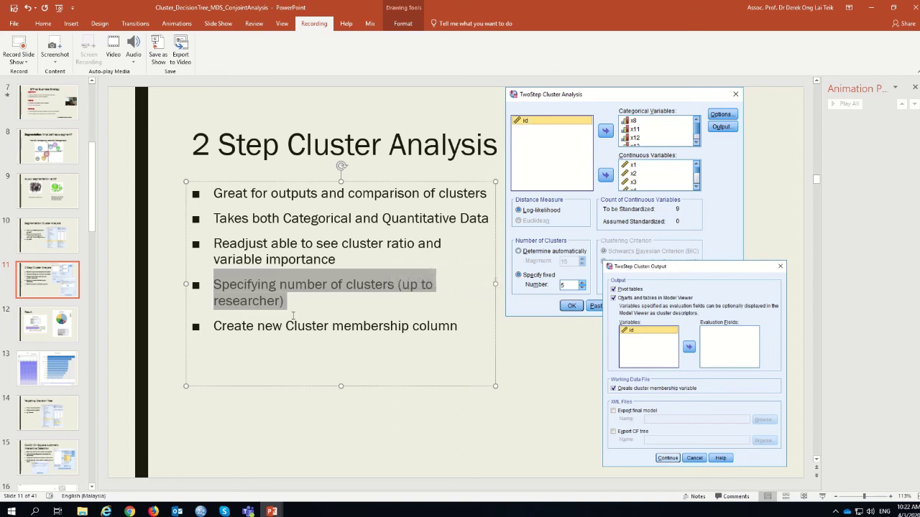
drag(285, 327, 457, 327)
Step: Switch to the Hatco_Cluster.sav dataset in SPSS and locate the newest cluster membership variable, TSC_5819, at the end of the data
mouse_move(248, 511)
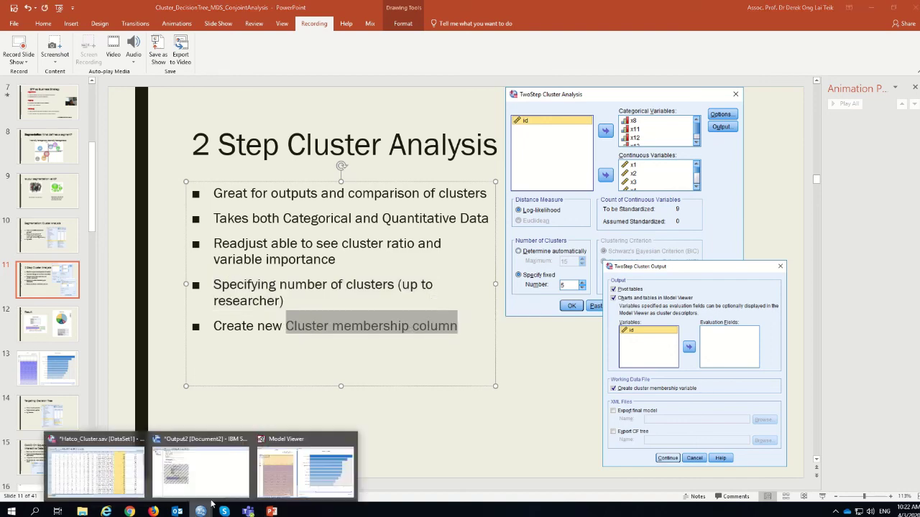
click(277, 480)
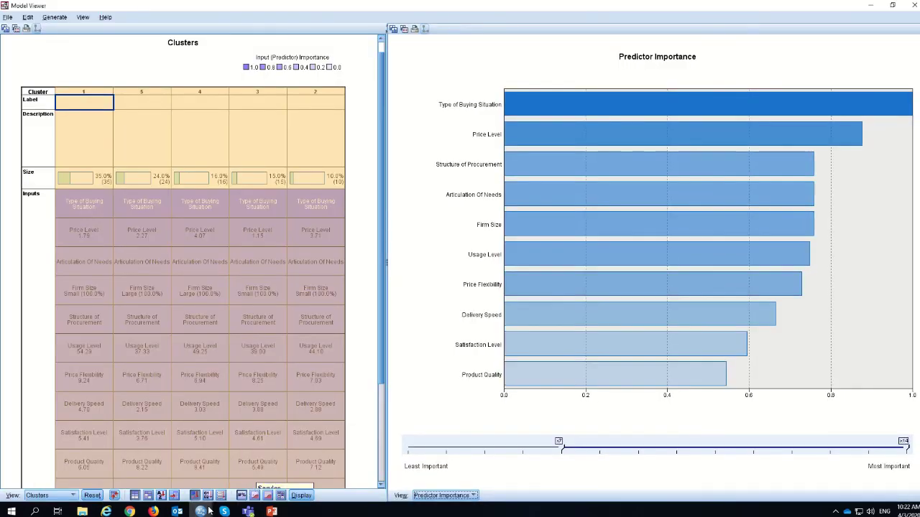
mouse_move(202, 510)
click(97, 470)
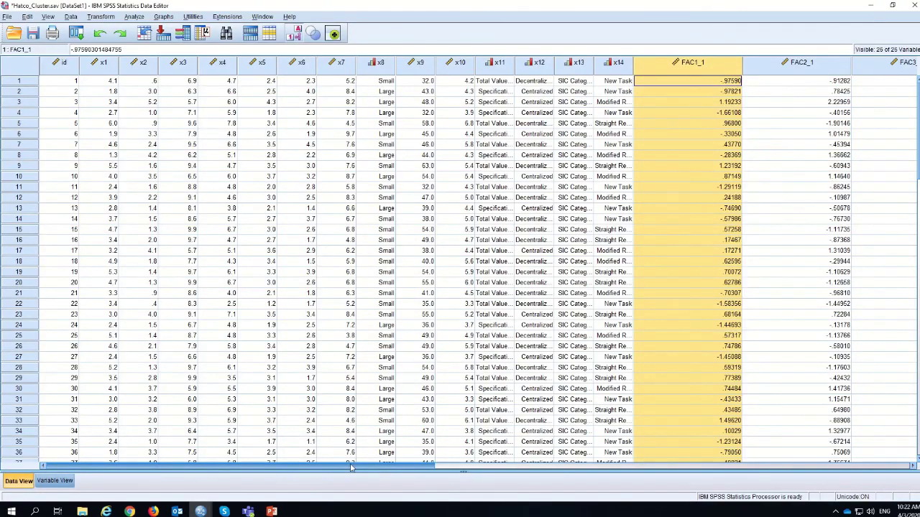
drag(353, 470, 776, 489)
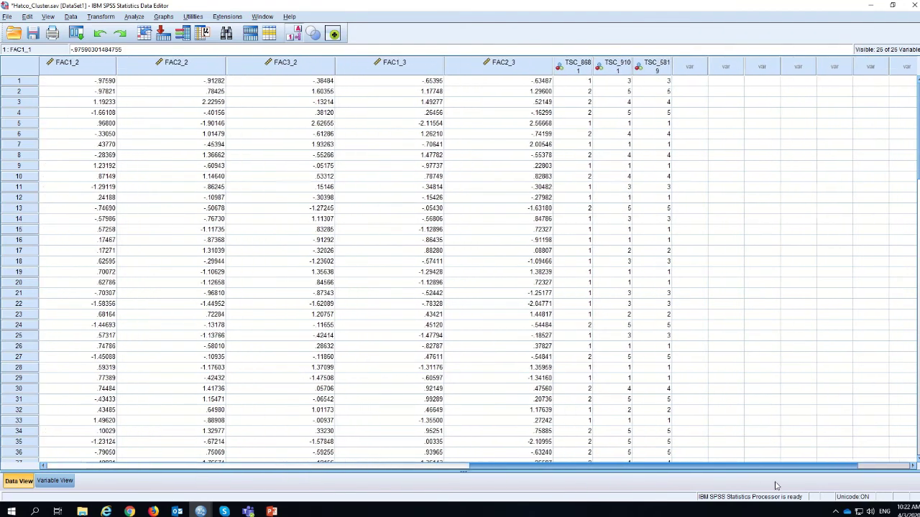
click(651, 68)
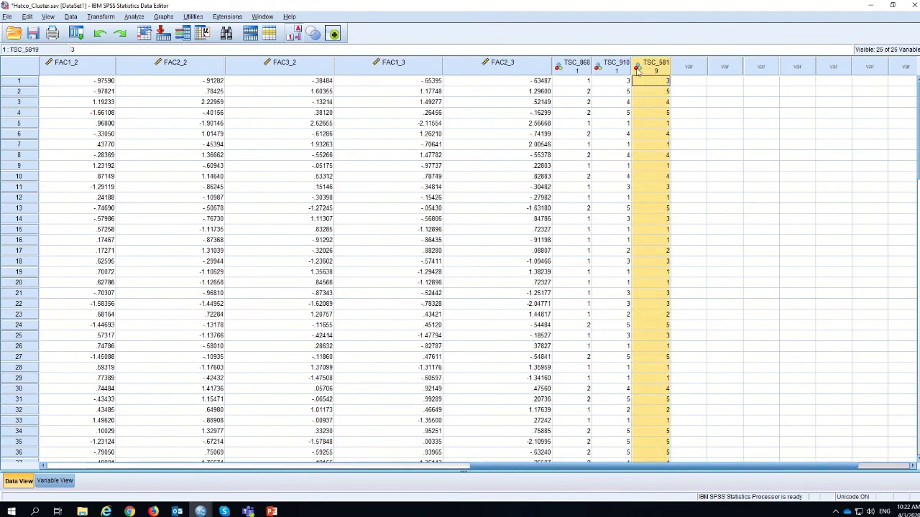
Step: Delete the two older cluster membership variables, TSC_8681 and TSC_9101, from the dataset
drag(579, 69, 616, 67)
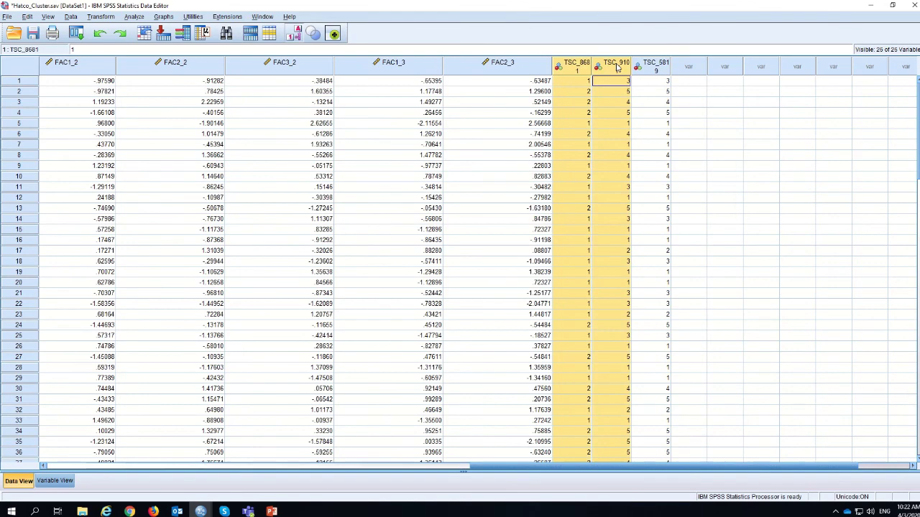
right_click(616, 67)
click(638, 130)
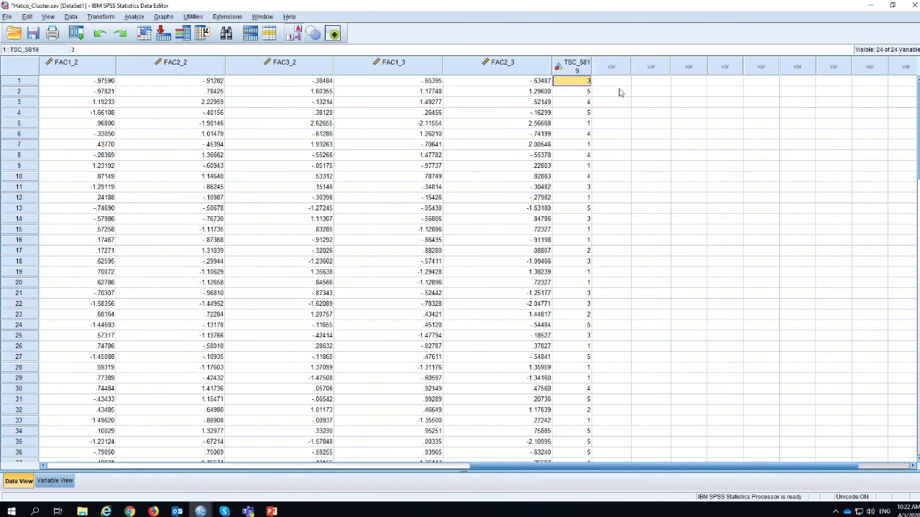
Step: Review the TSC_5819 cluster memberships across all cases and widen the column so its name fits on one line
click(583, 72)
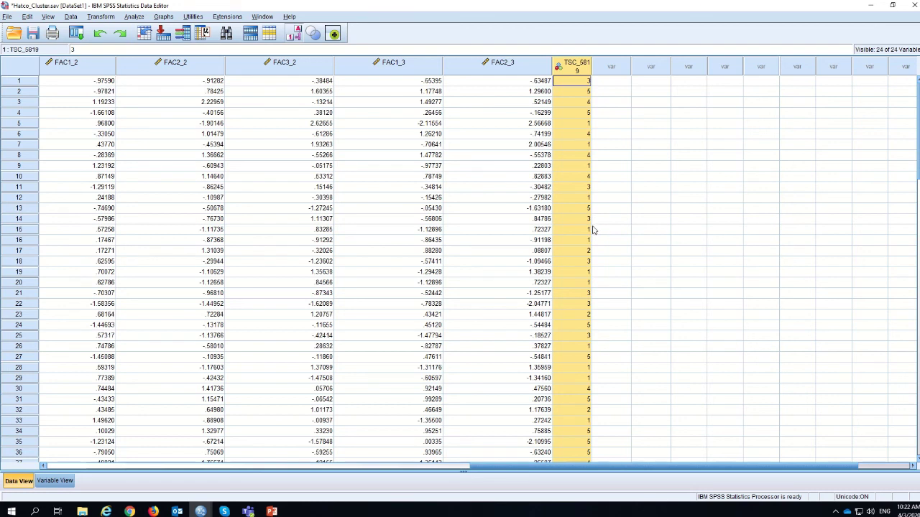
scroll(588, 288, down, 4)
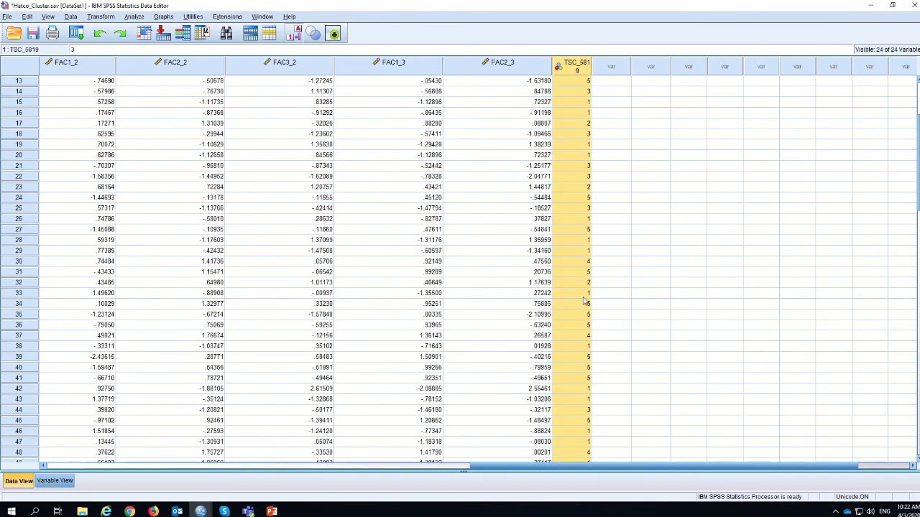
scroll(582, 301, down, 20)
scroll(579, 303, up, 17)
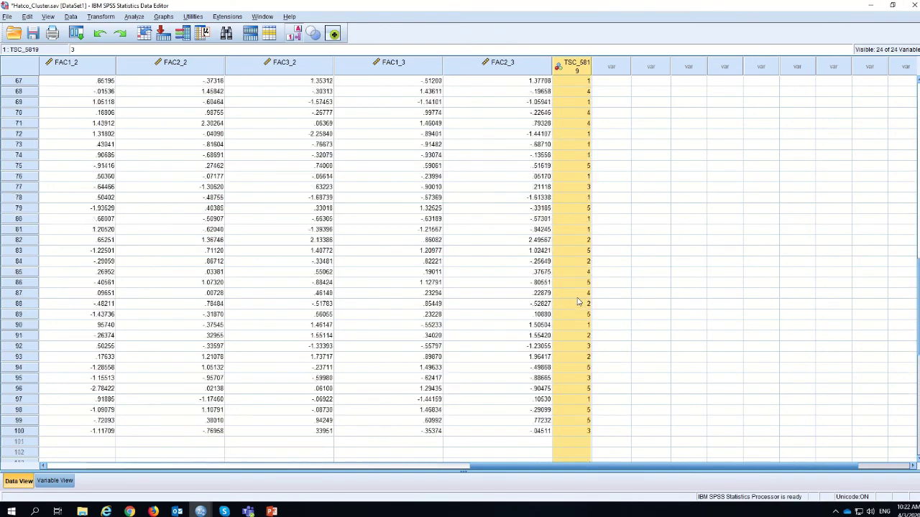
scroll(579, 301, up, 9)
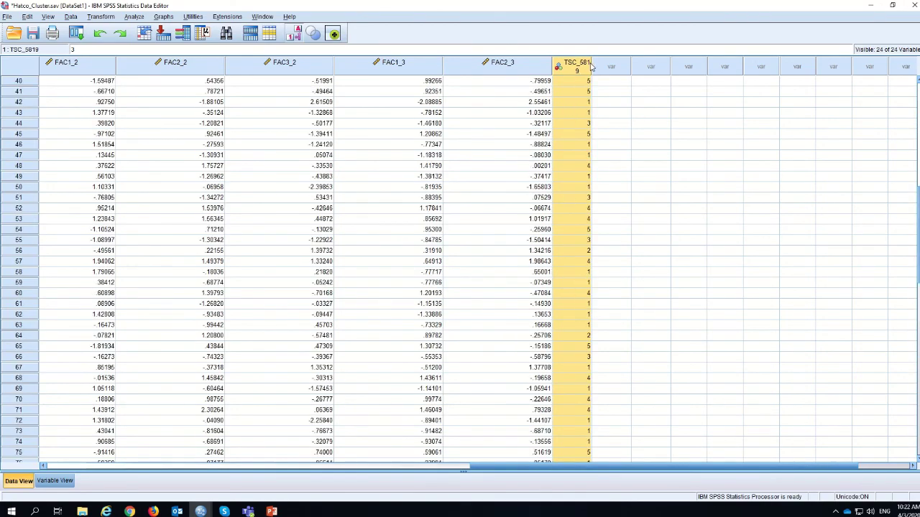
drag(590, 66, 631, 67)
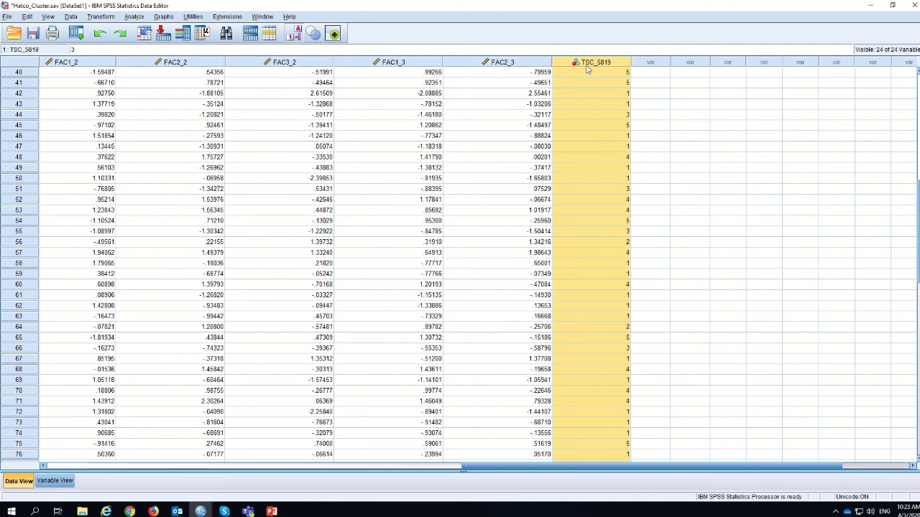
mouse_move(370, 4)
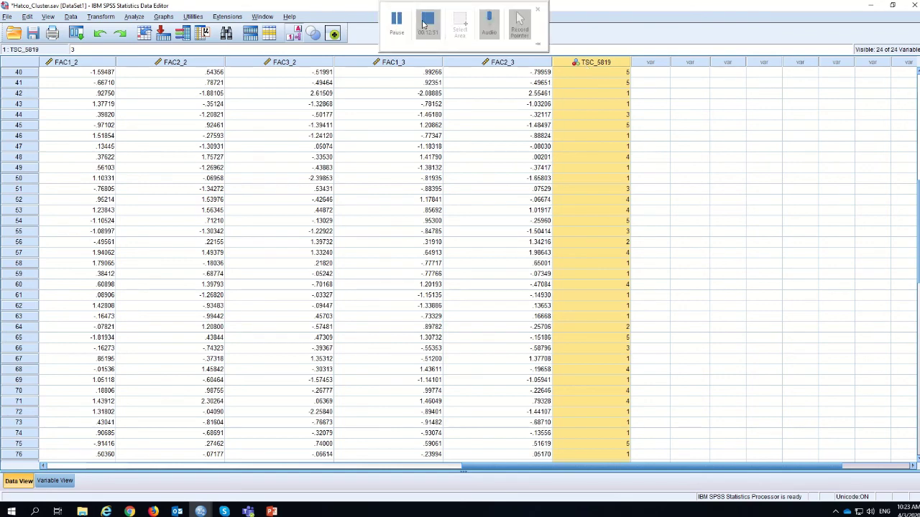